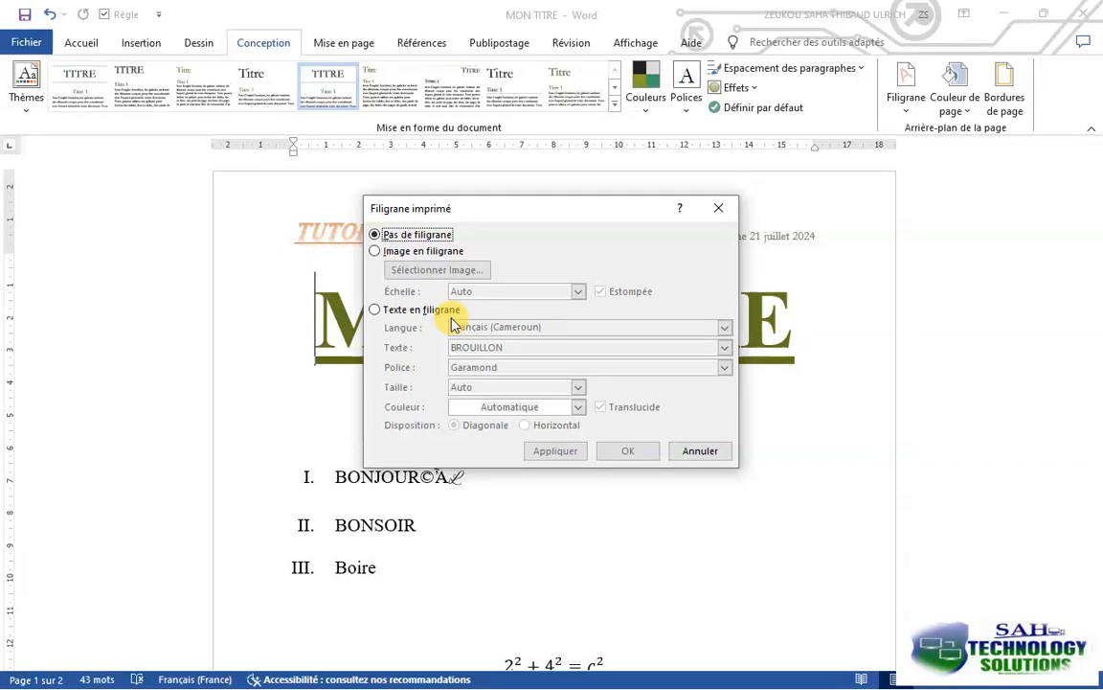
left_click(389, 253)
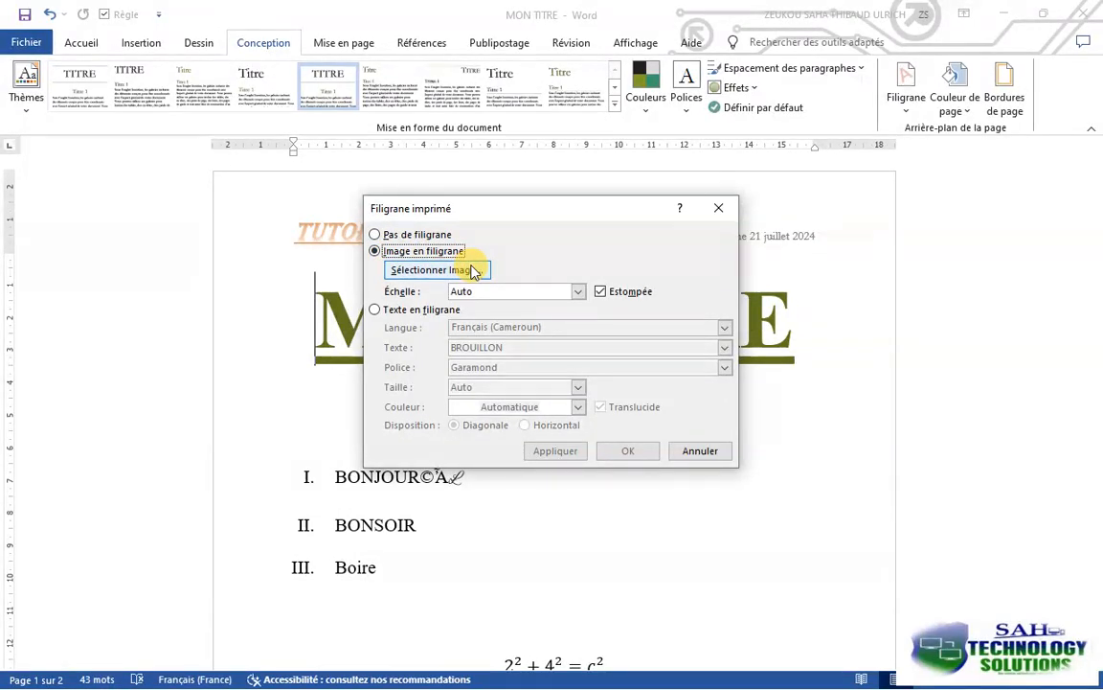
left_click(407, 271)
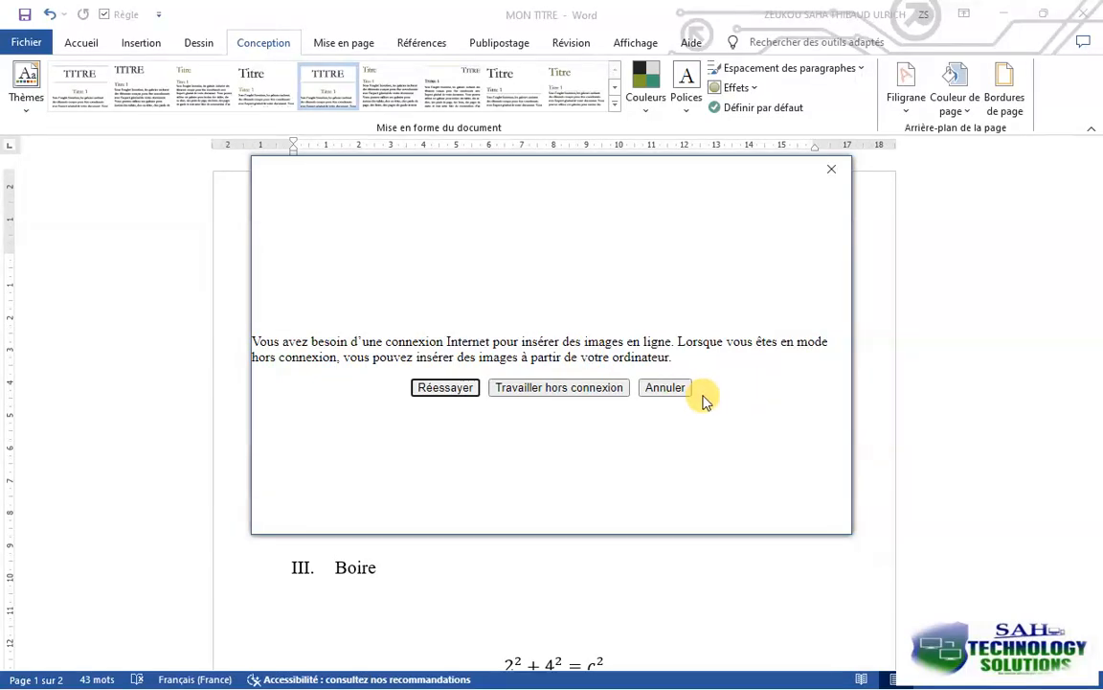
left_click(670, 388)
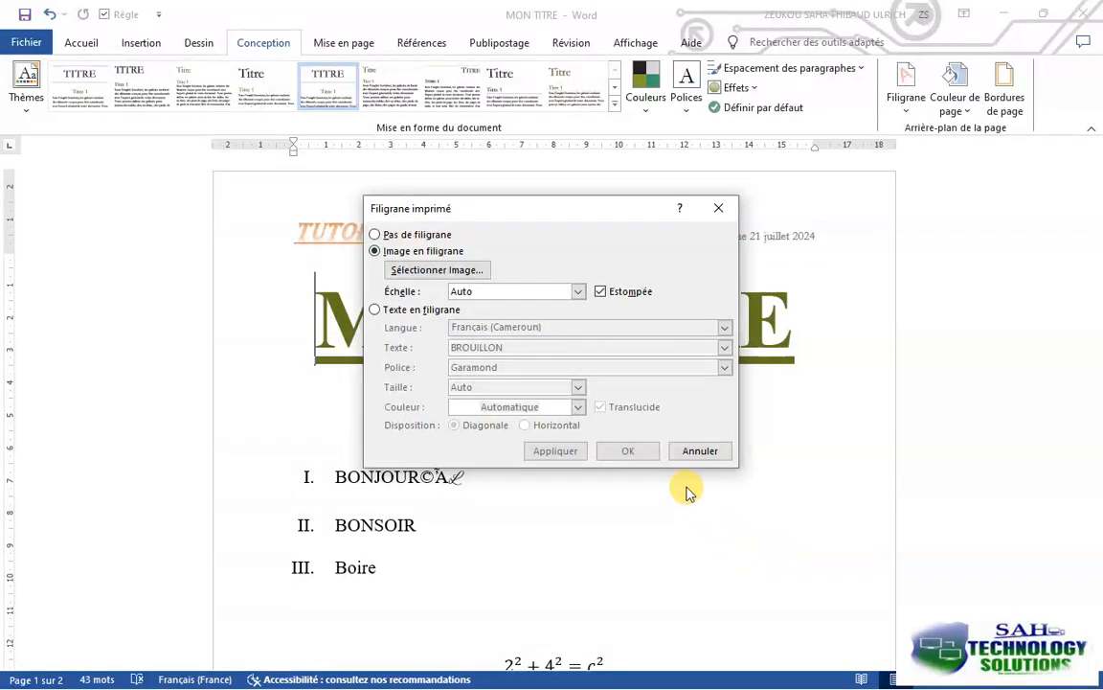
left_click(698, 456)
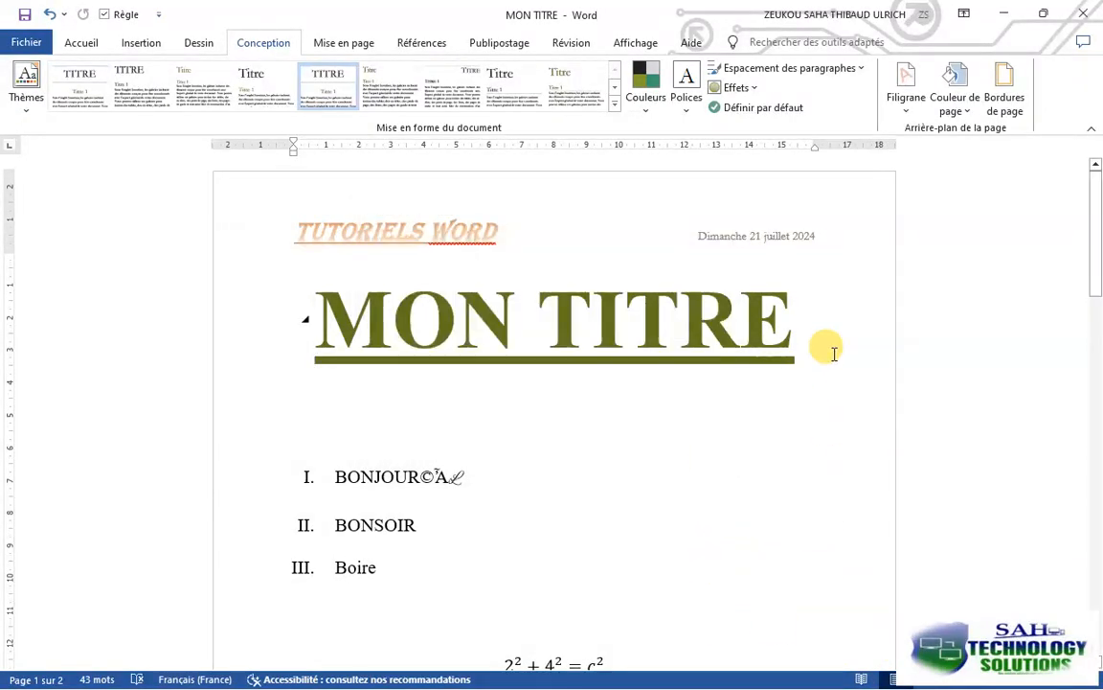
Minimise the document and connect the computer to the STS UNLIMITED Wi-Fi network
left_click(1002, 26)
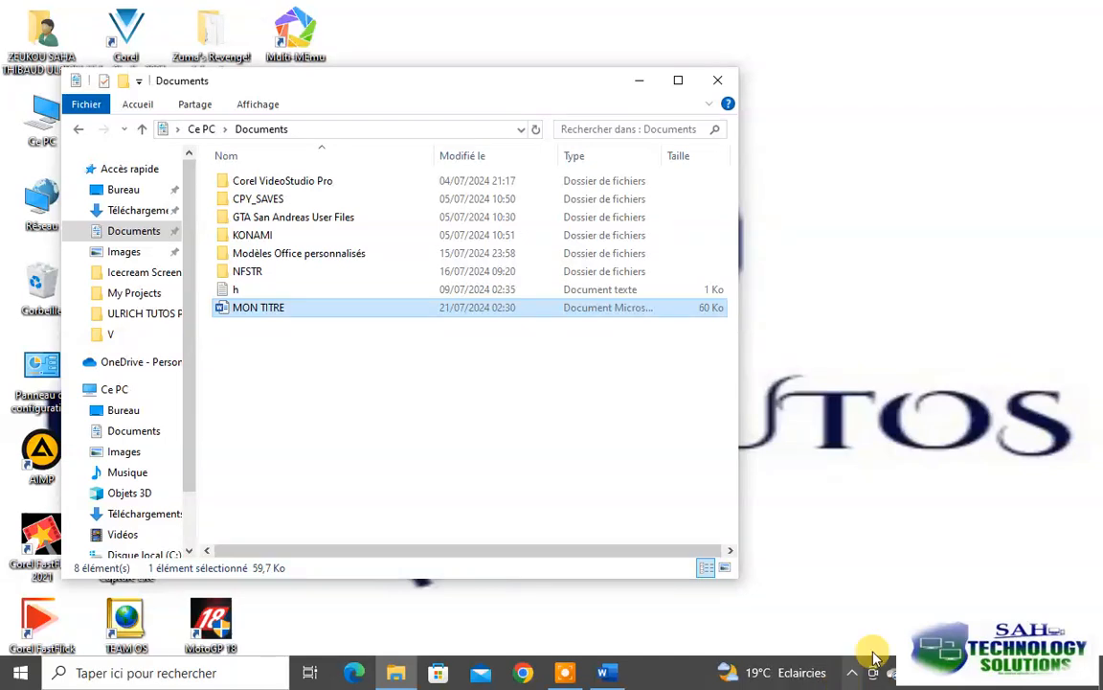
left_click(873, 672)
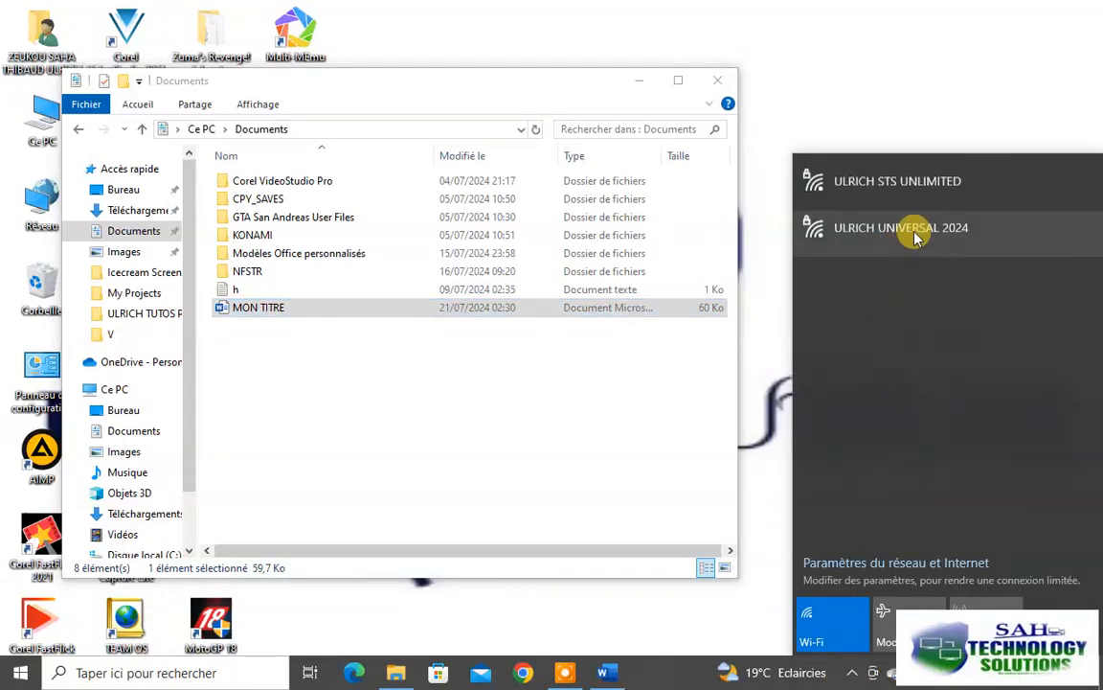
left_click(916, 180)
left_click(841, 223)
left_click(1027, 261)
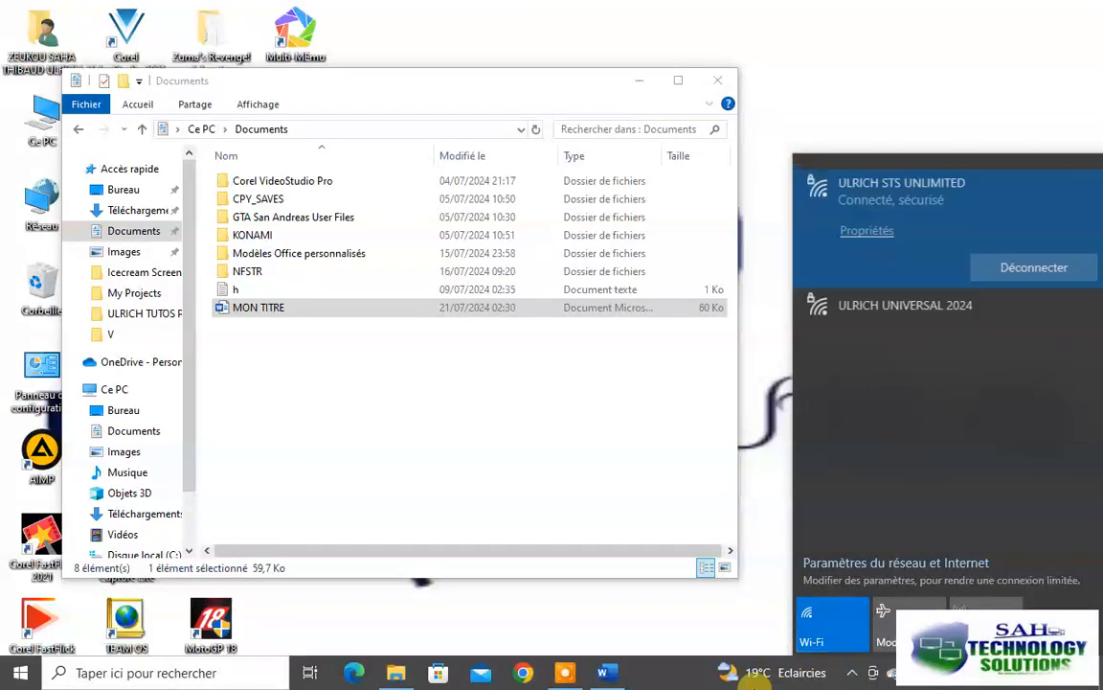
Return to Word and open the image source choice for a custom picture watermark
left_click(605, 674)
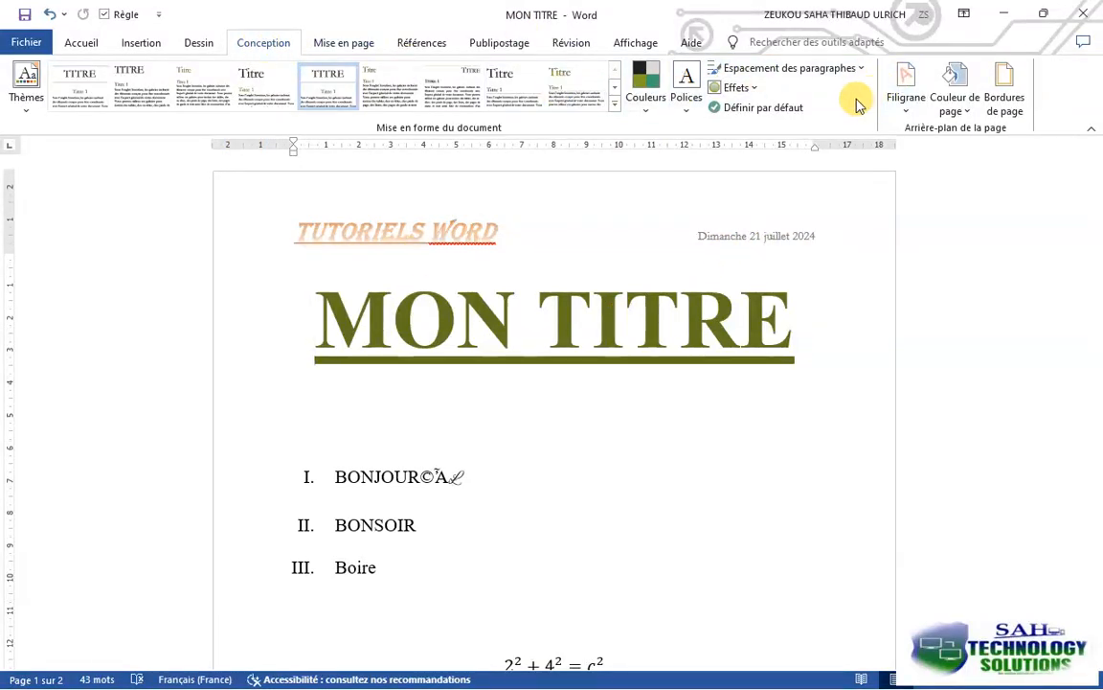
left_click(906, 91)
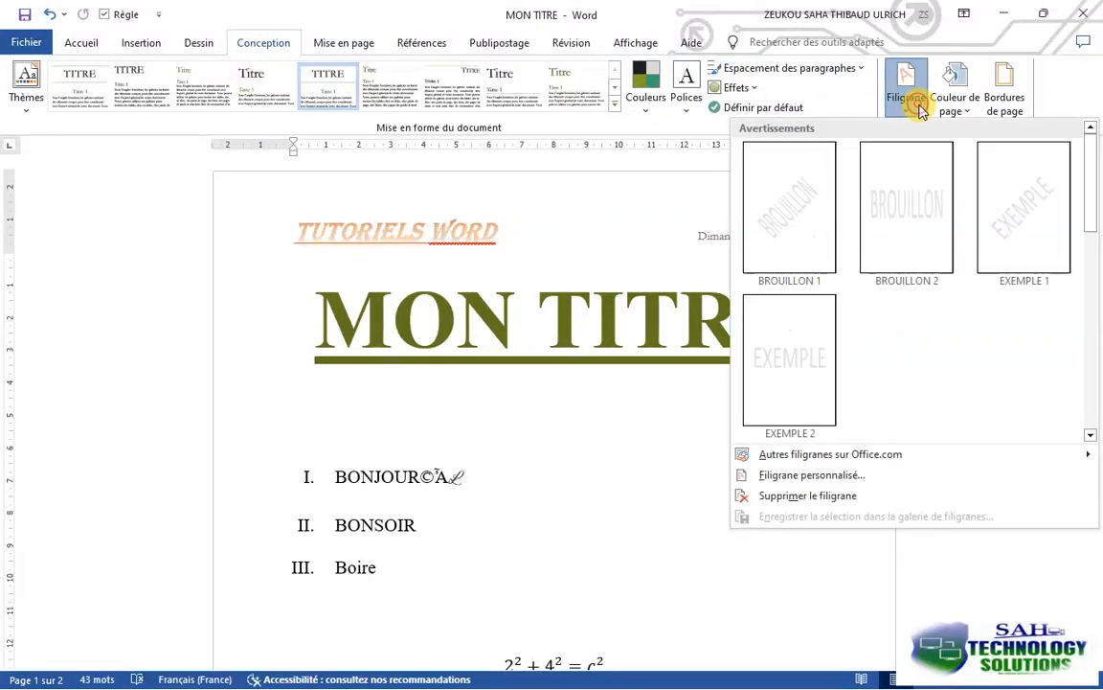
left_click(810, 475)
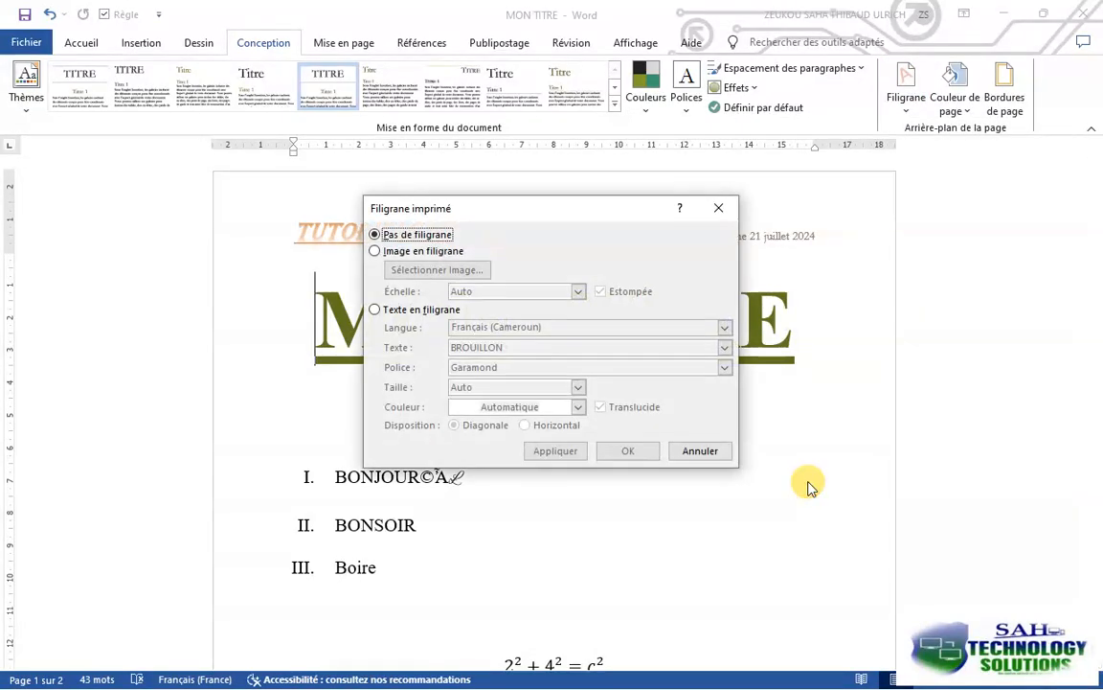
left_click(383, 249)
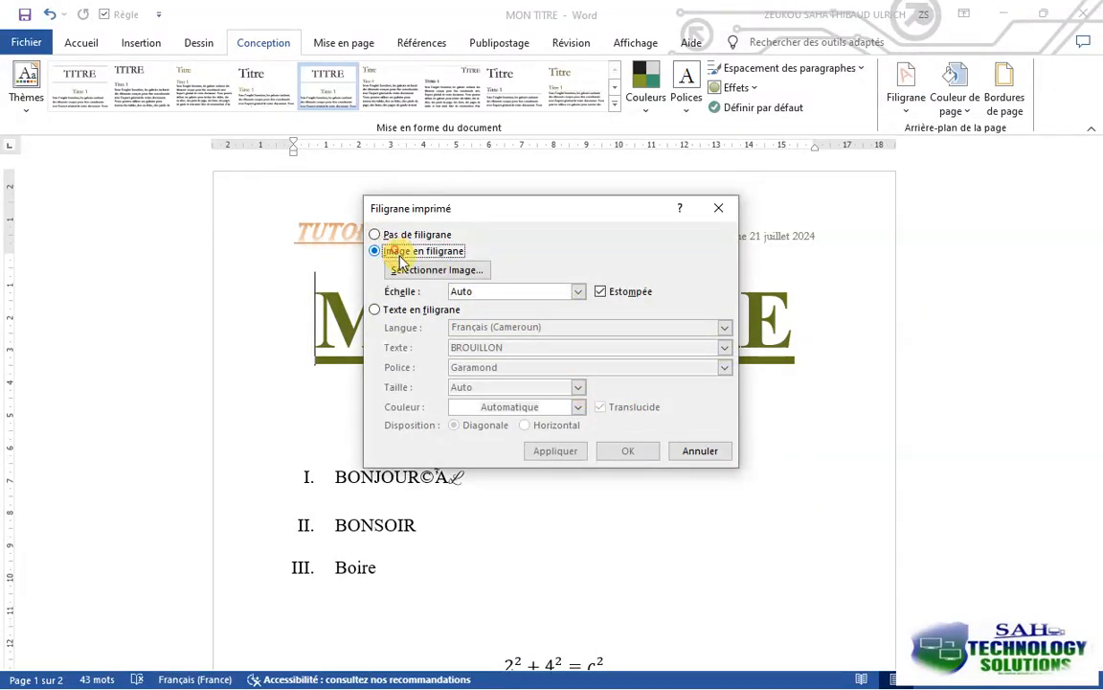
left_click(419, 270)
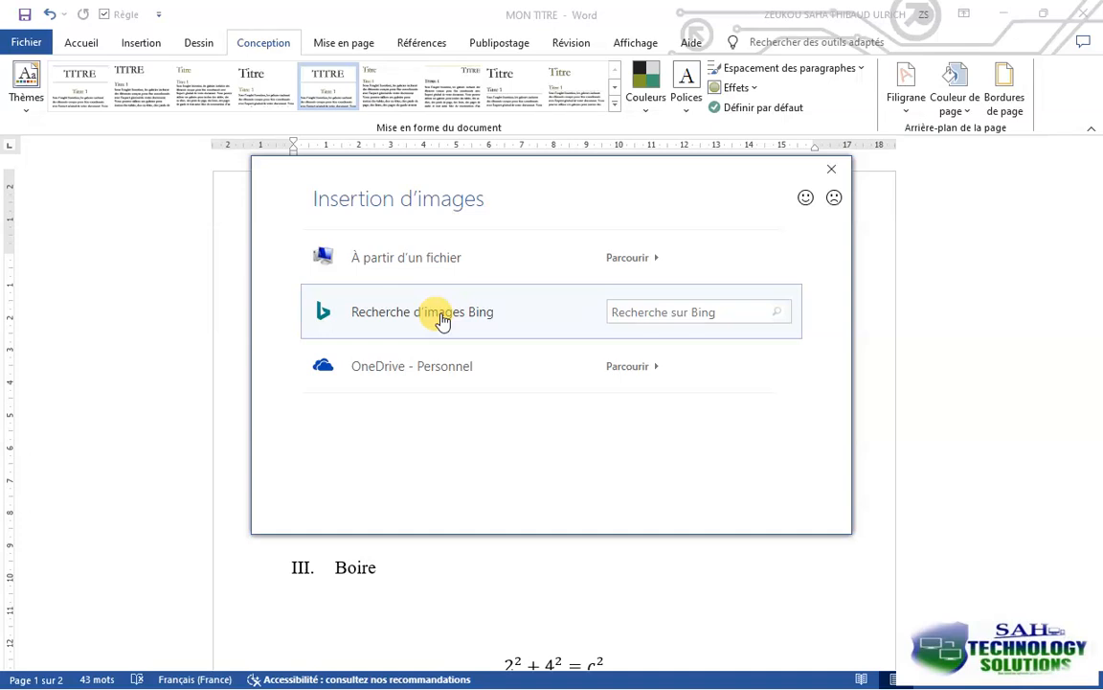
Try to search Bing images for "LOGO MTN CAMEROUN" as the watermark picture
left_click(654, 307)
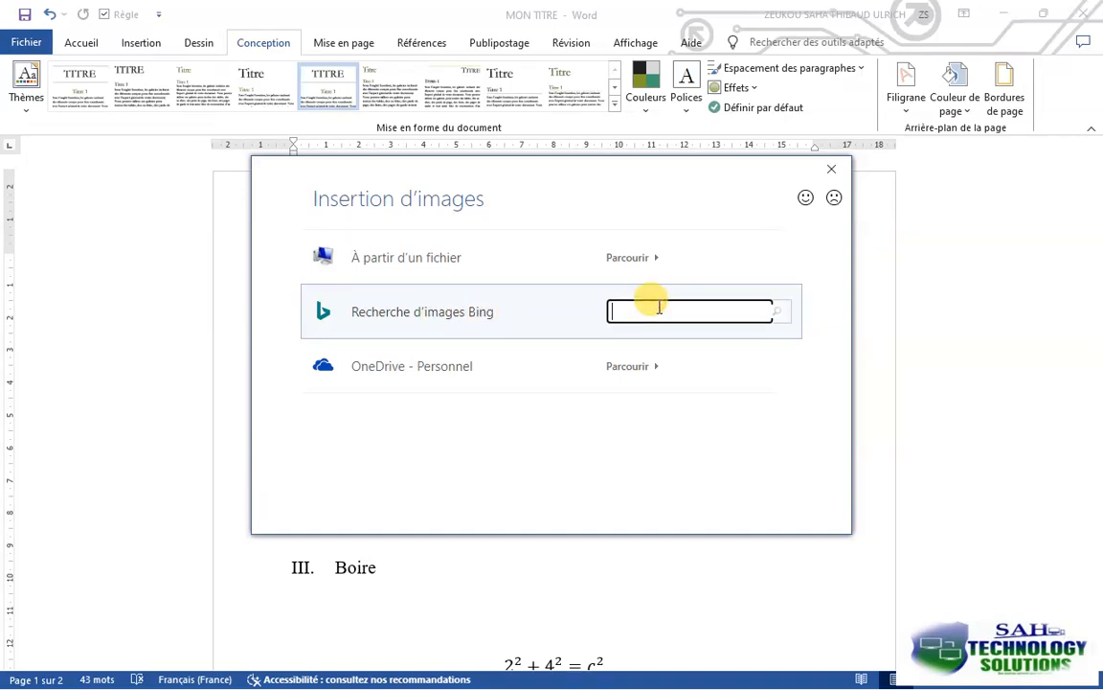
type("LOGO MTN CAMEROUN")
left_click(488, 319)
key("Tab")
left_click(483, 317)
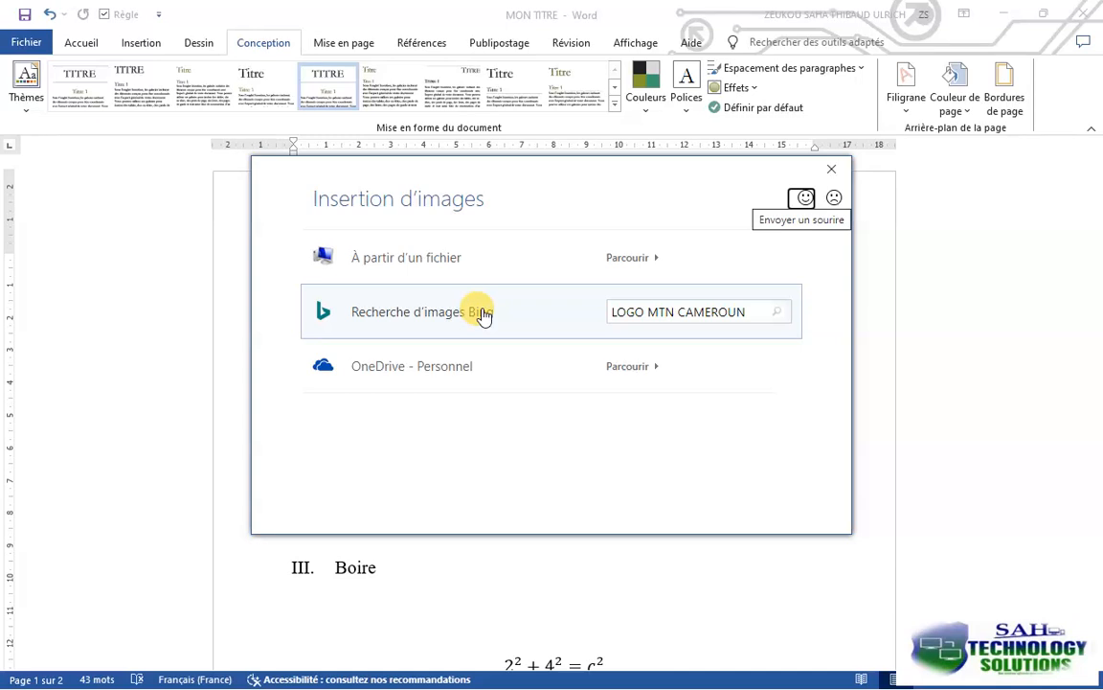
left_click(801, 198)
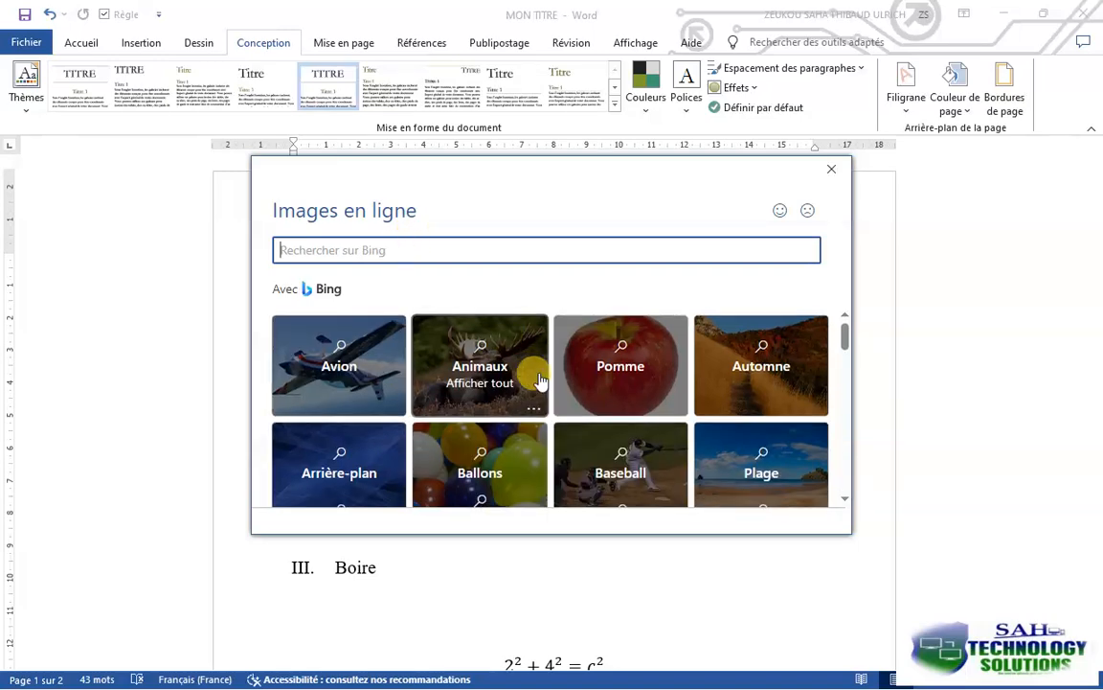
Choose a bird photo from the Bing category Oiseaux and insert it as the watermark picture
scroll(539, 381, "down", 1)
scroll(539, 381, "down", 1)
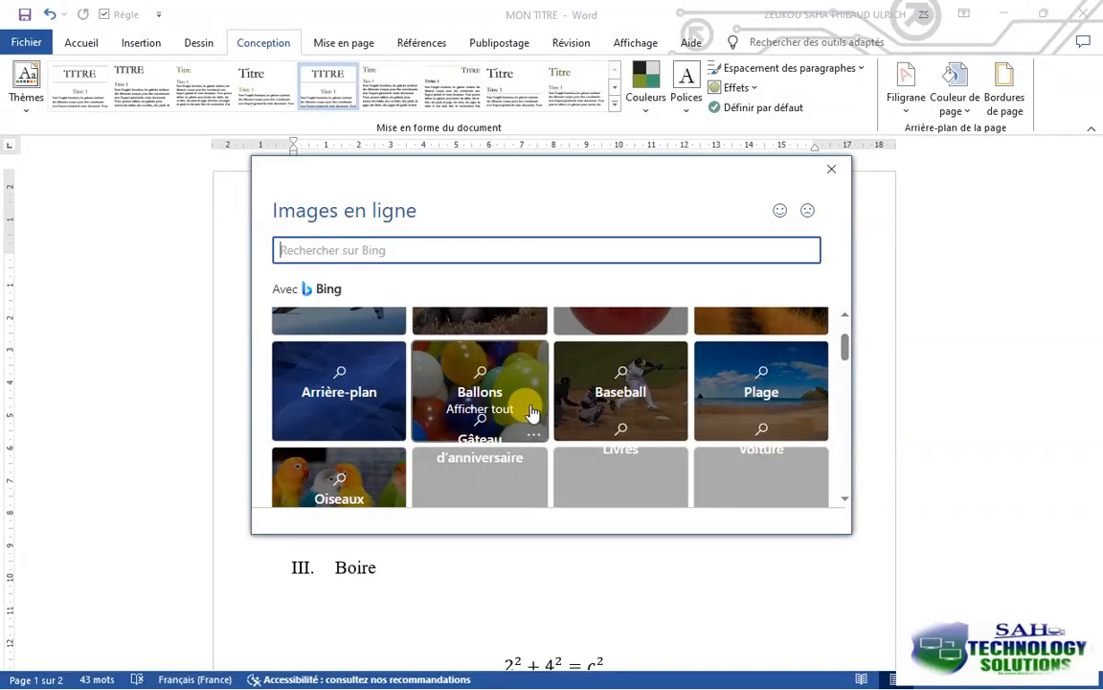
scroll(475, 430, "down", 1)
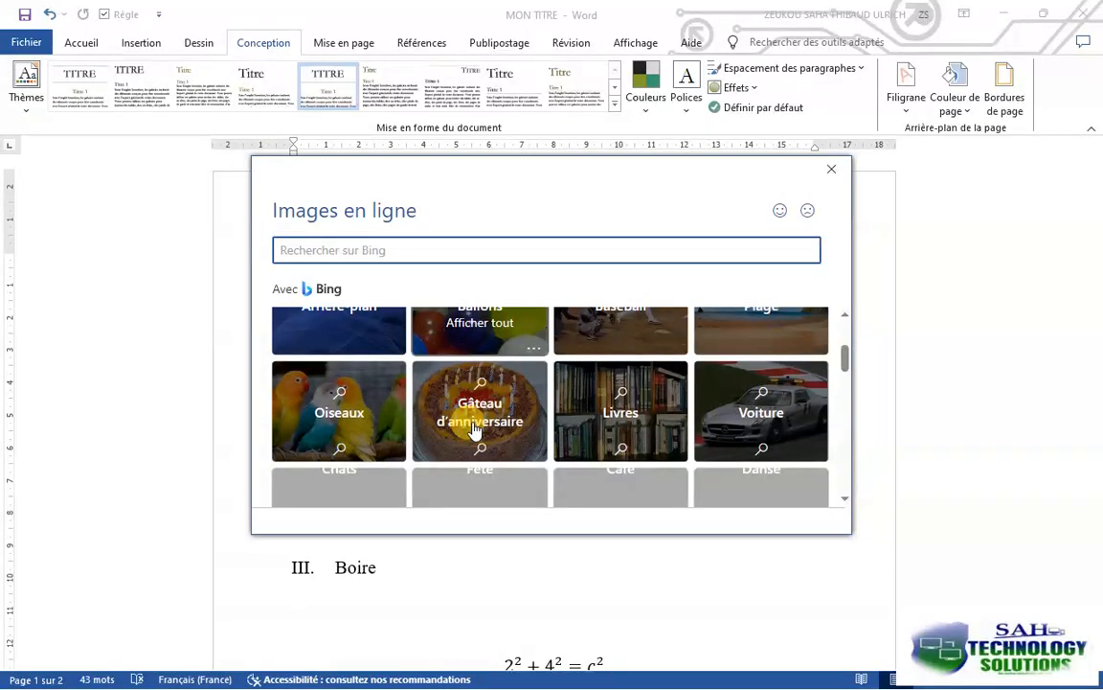
left_click(353, 402)
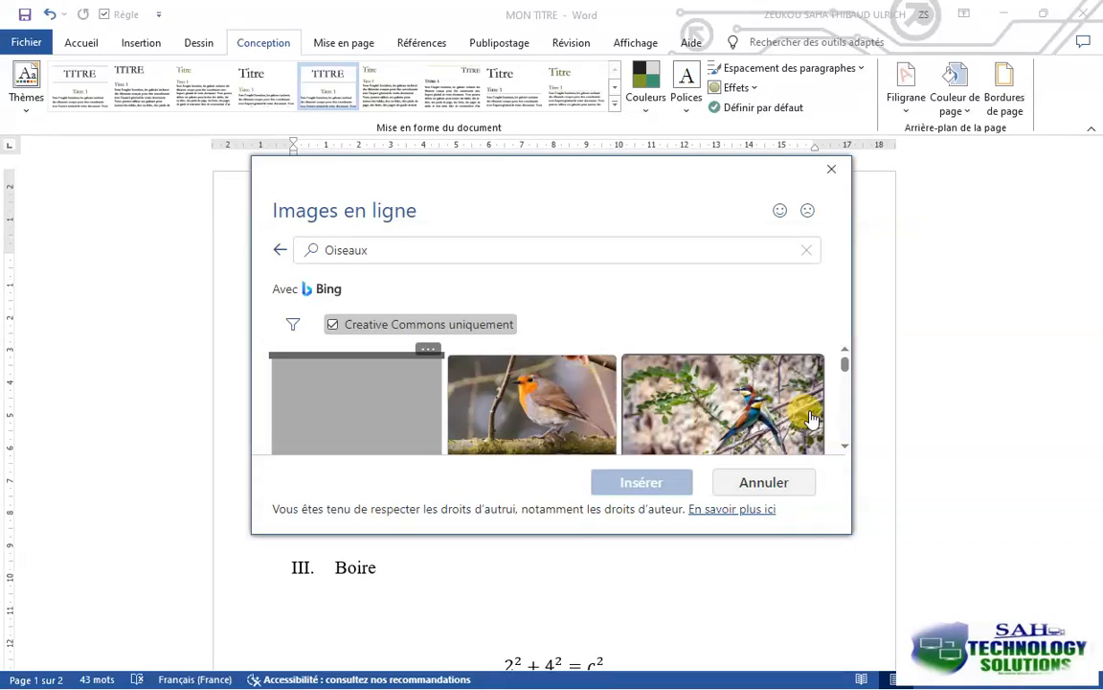
left_click(636, 362)
left_click(637, 483)
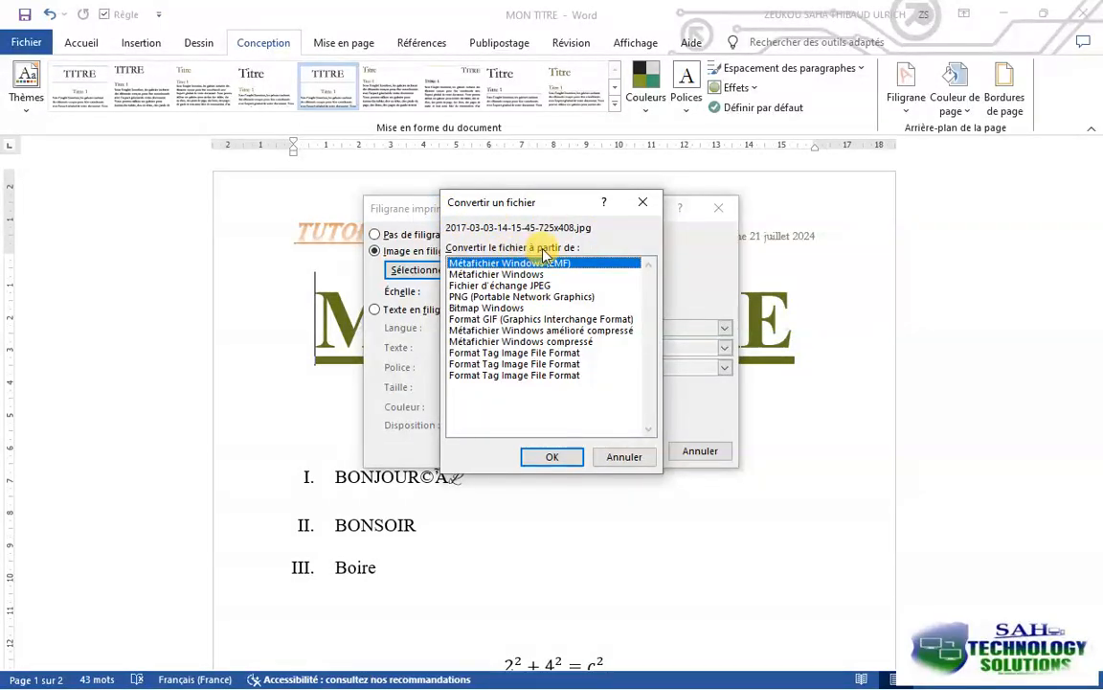
Try to convert the chosen picture from the format Fichier d'échange JPEG and move the watermark dialog off the page content
left_click(496, 286)
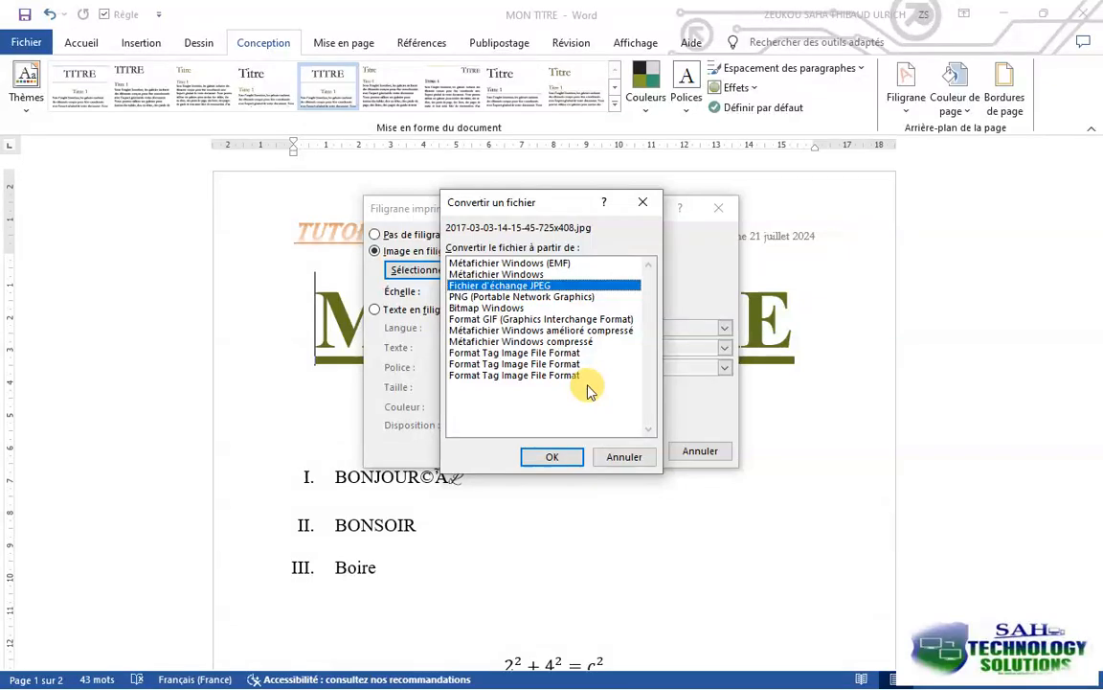
left_click(562, 457)
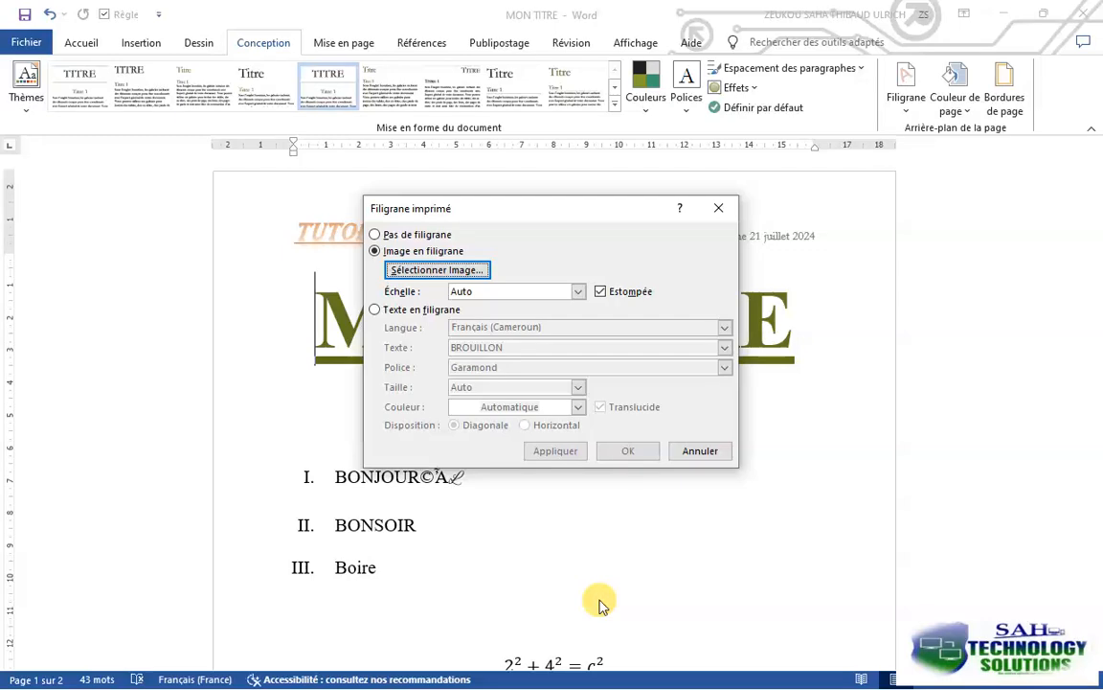
left_click_drag(554, 209, 909, 194)
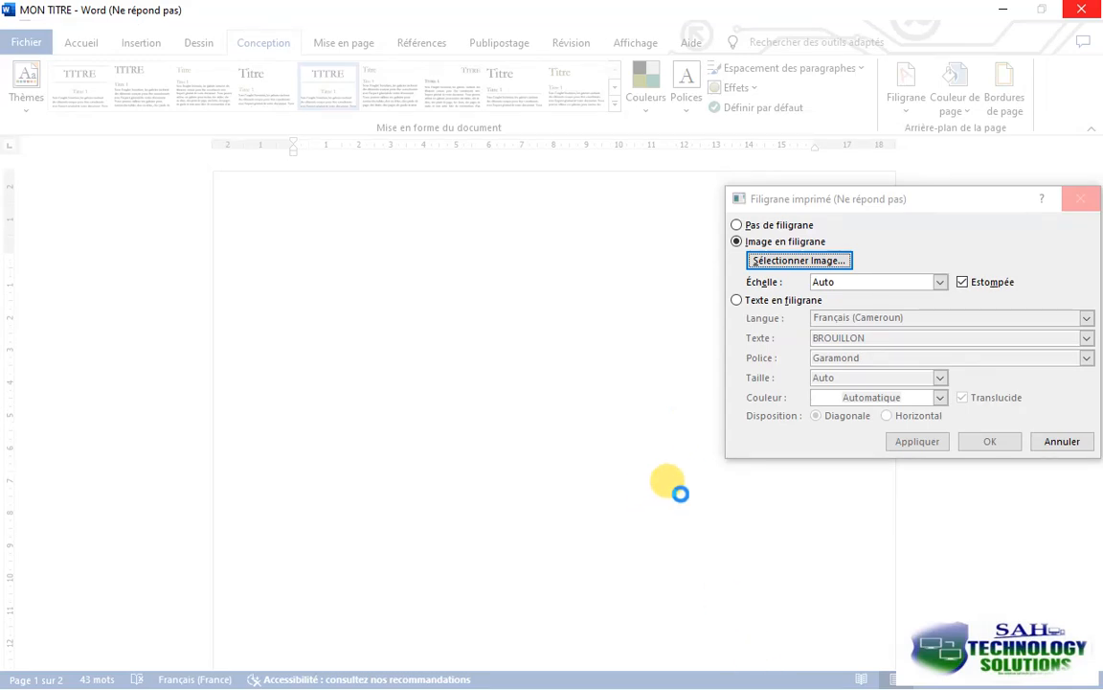
left_click(1001, 10)
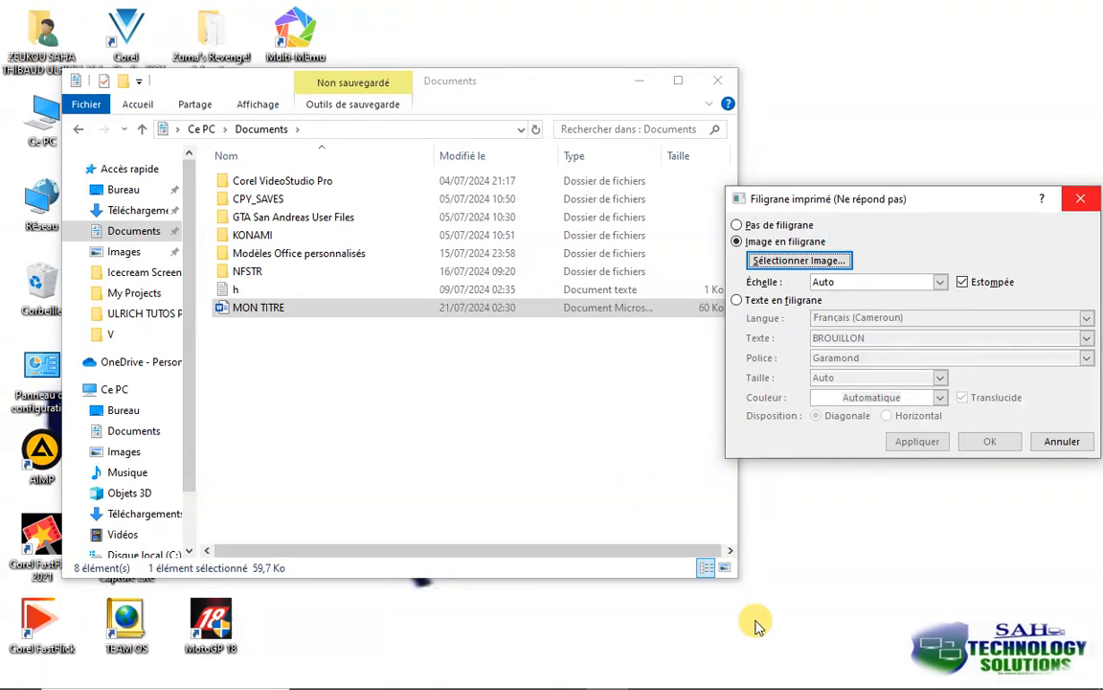
mouse_move(721, 670)
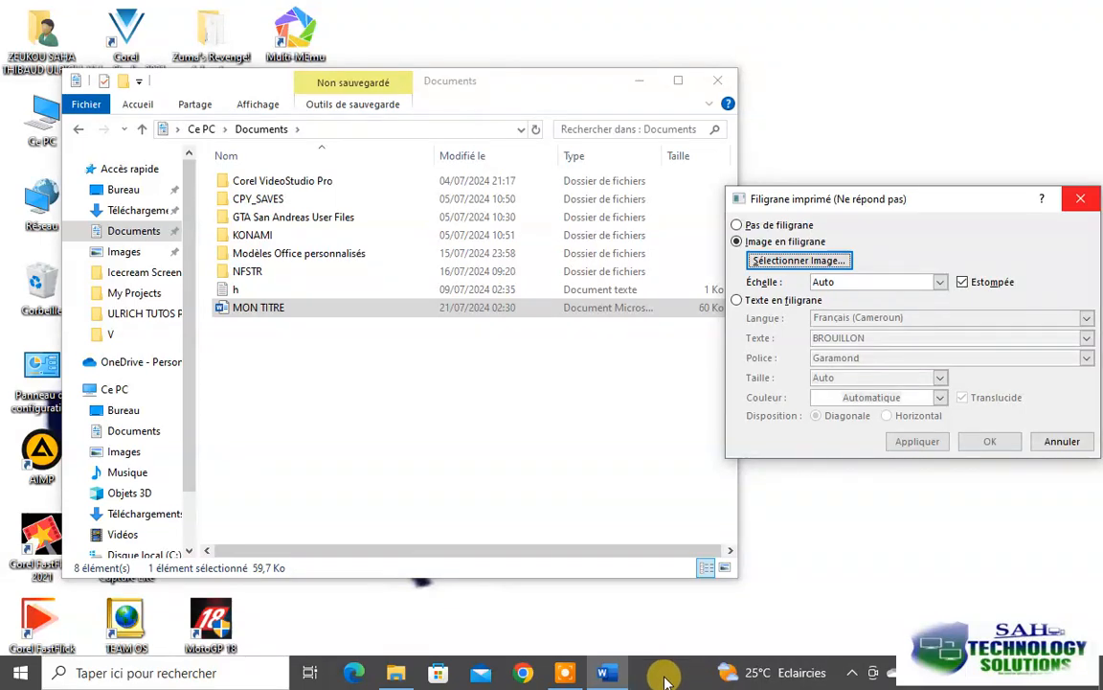
left_click(605, 675)
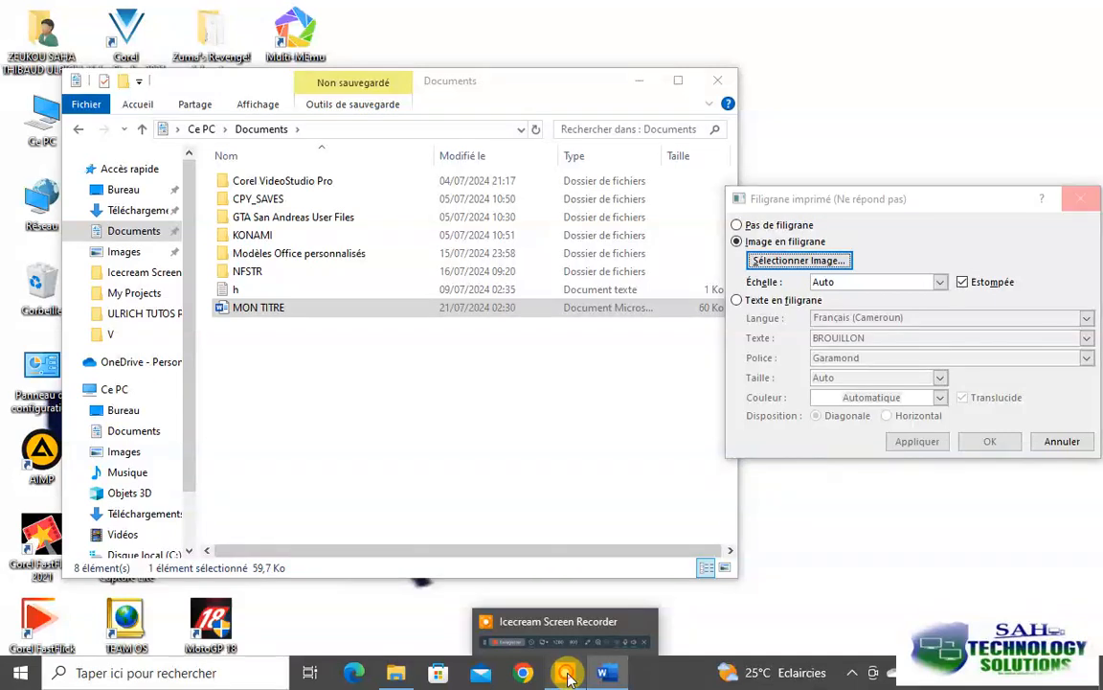
left_click(569, 676)
left_click(725, 579)
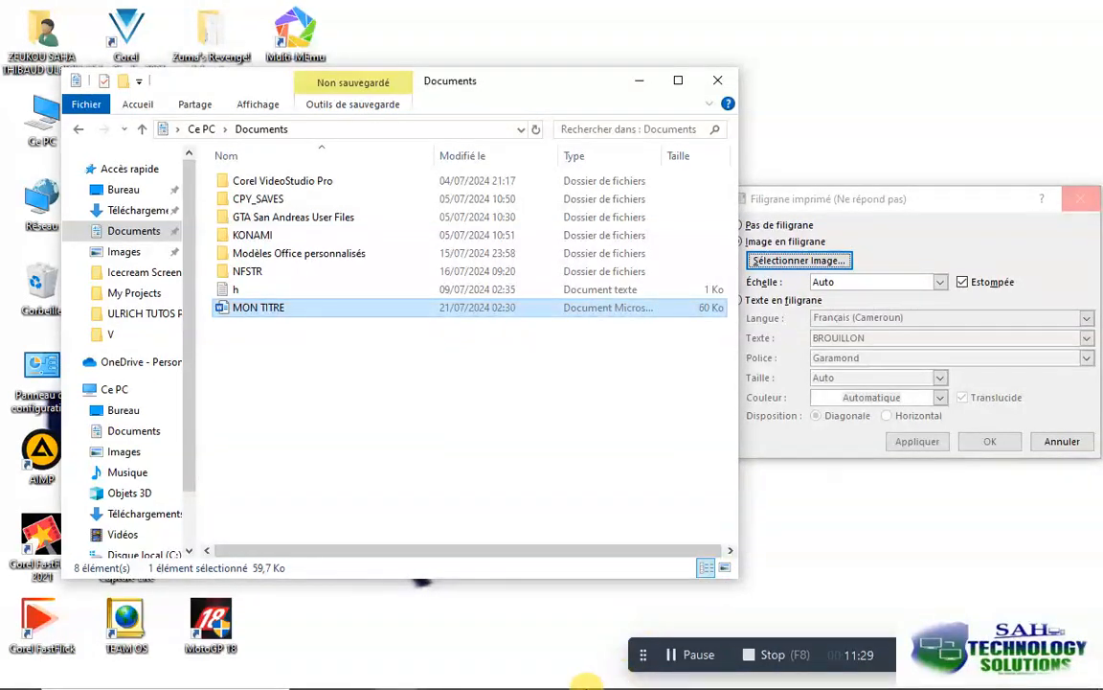
left_click(562, 677)
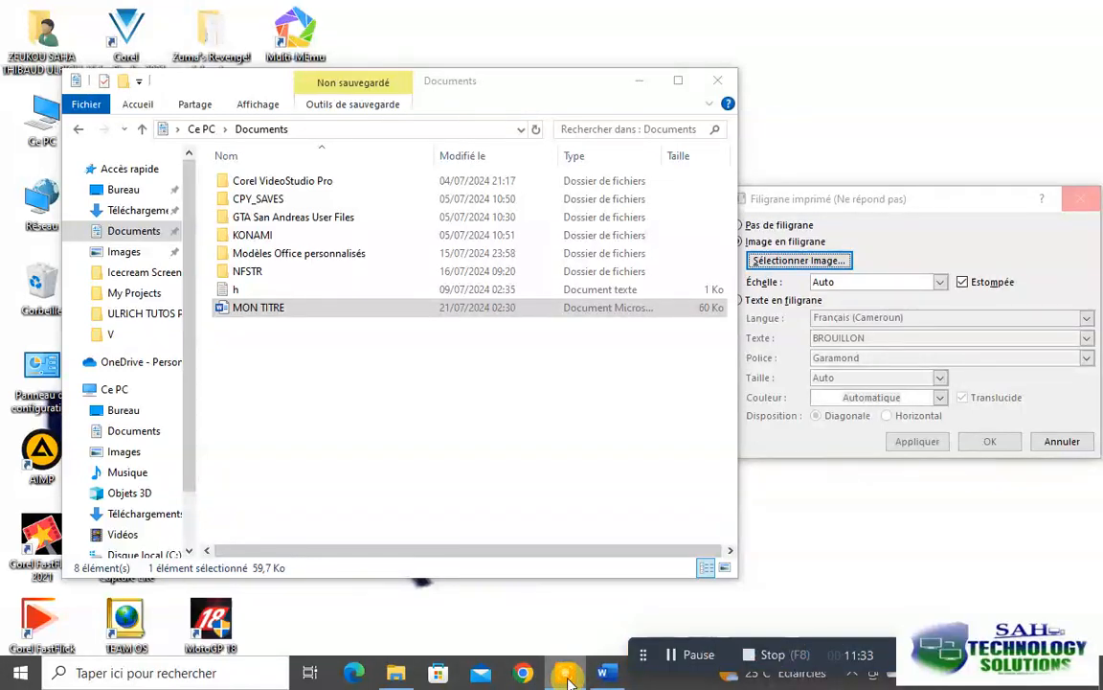
right_click(568, 677)
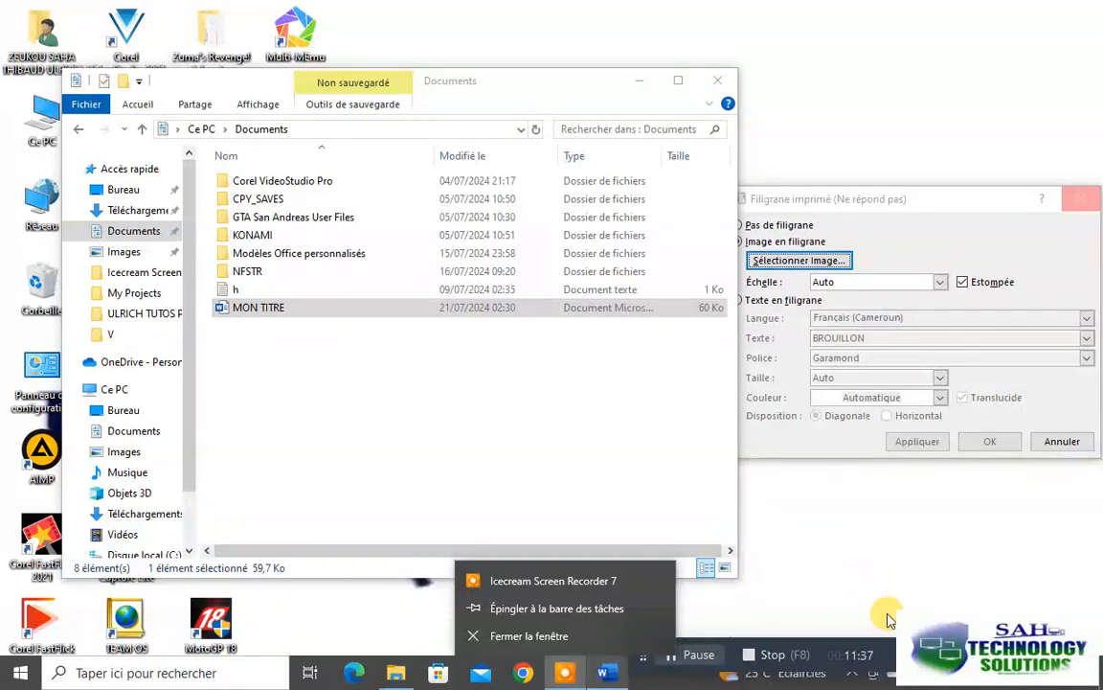
left_click(795, 586)
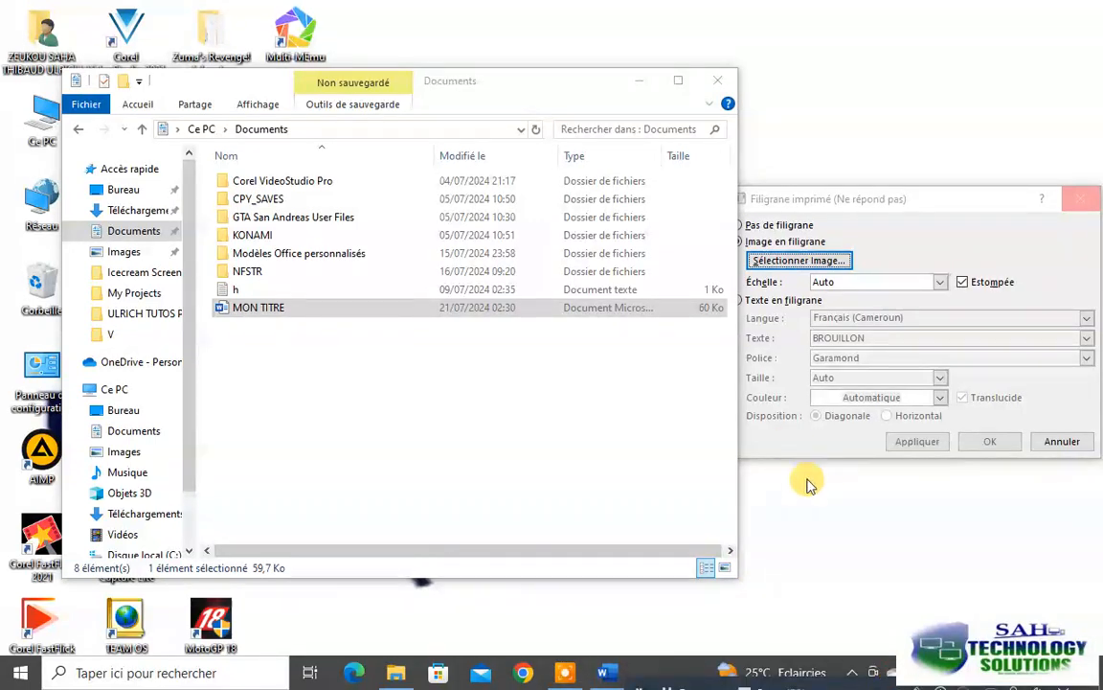
Force the unresponsive Word program to close and reopen the MON TITRE document from the Documents folder
left_click_drag(883, 200, 720, 145)
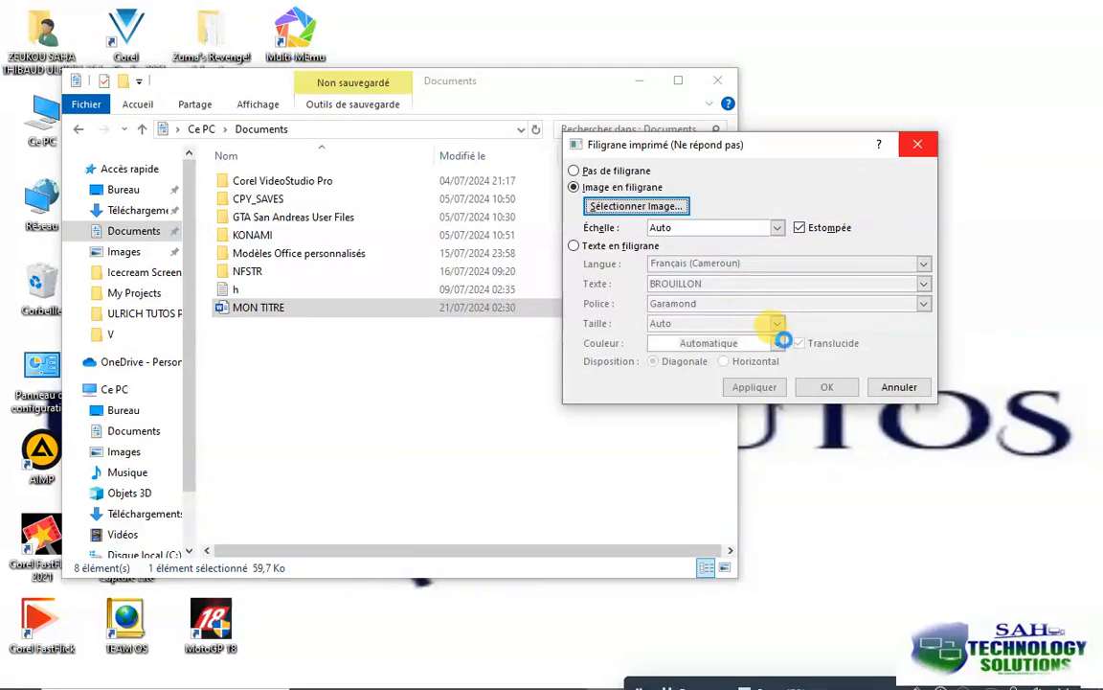
left_click(920, 148)
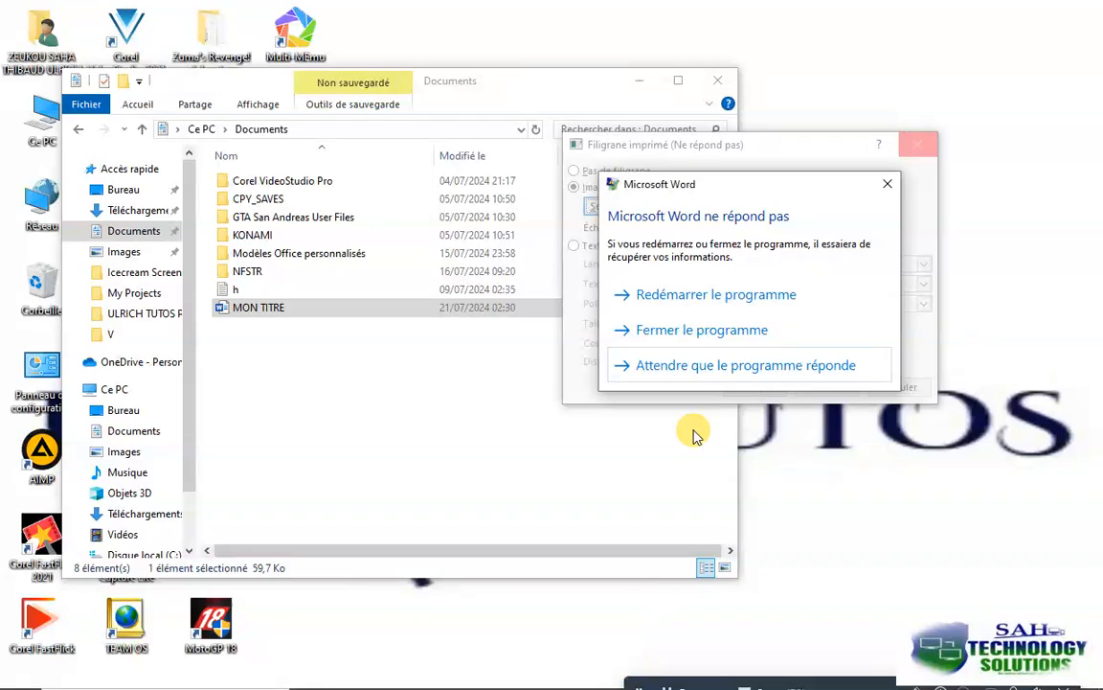
left_click(681, 330)
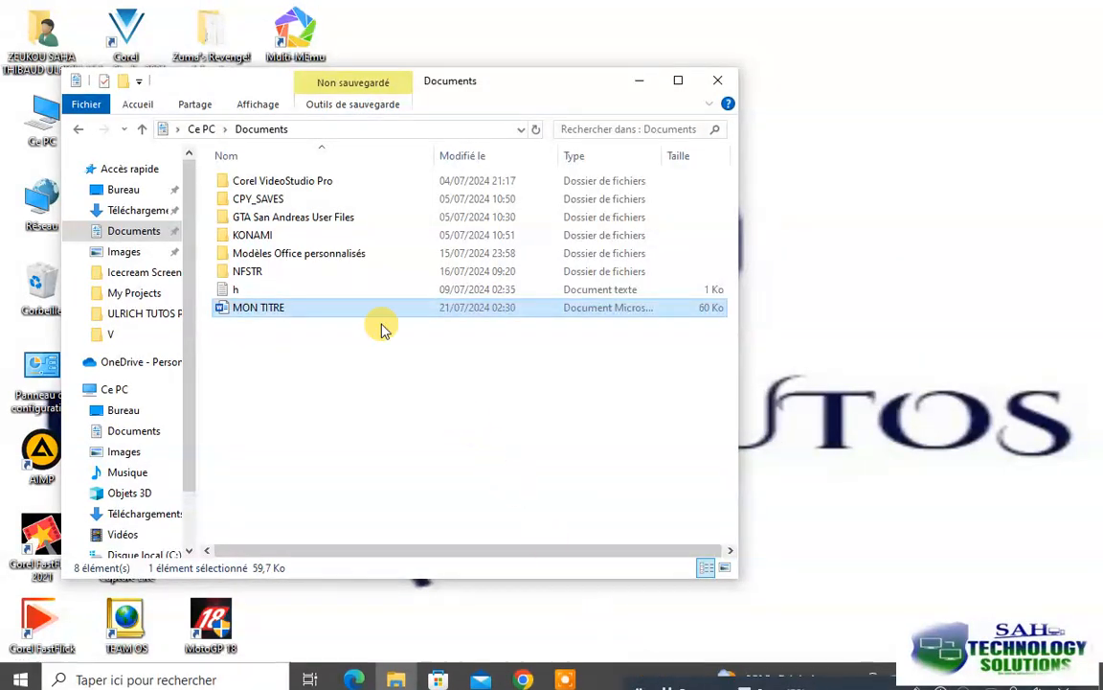
double_click(273, 308)
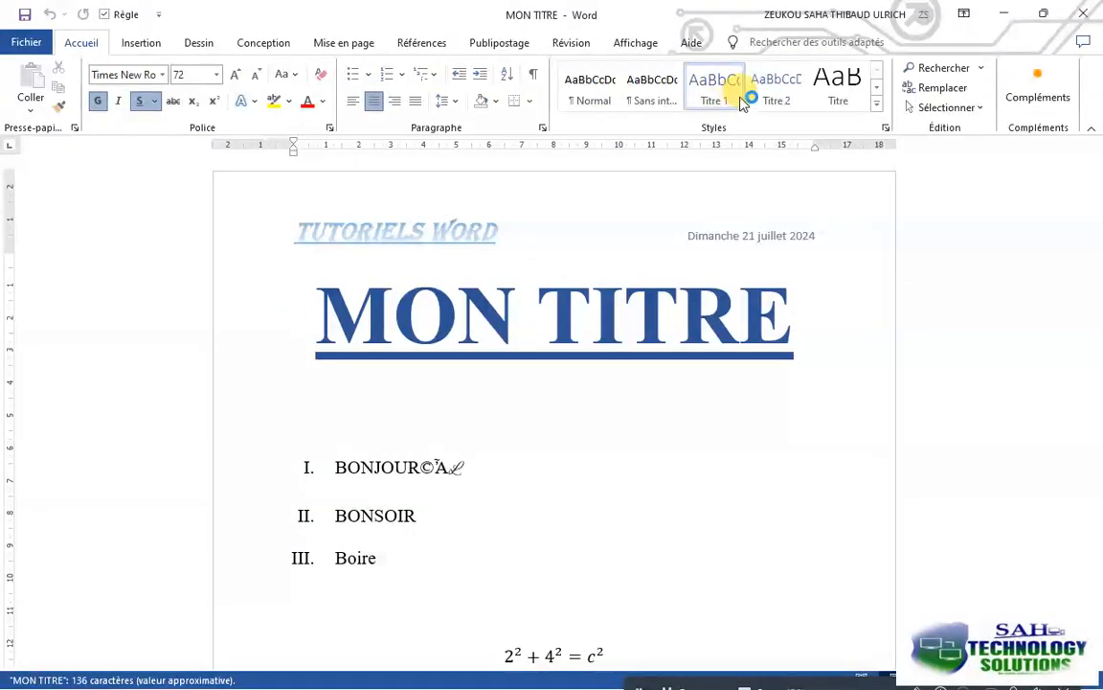
left_click(282, 46)
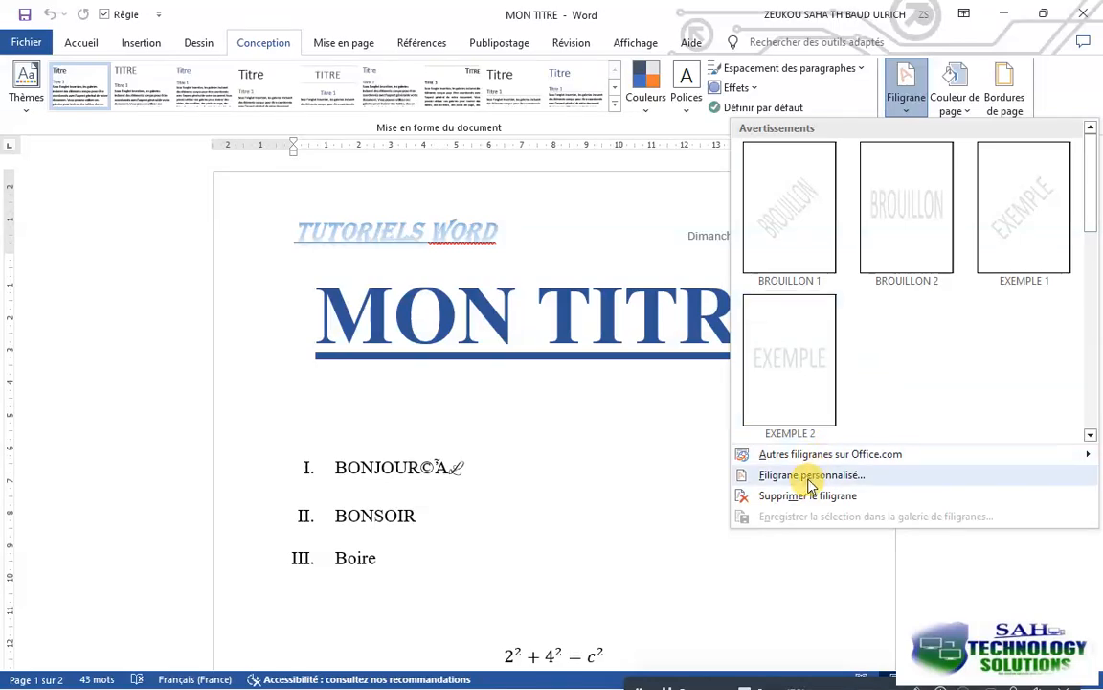
left_click(725, 474)
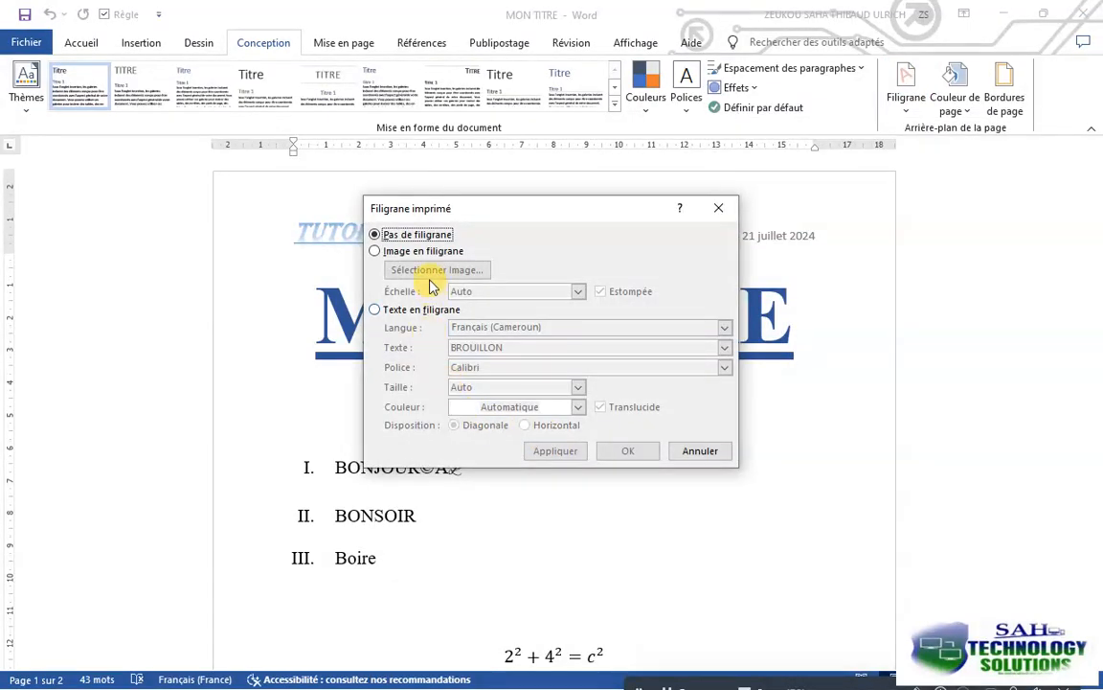
left_click(422, 251)
left_click(436, 271)
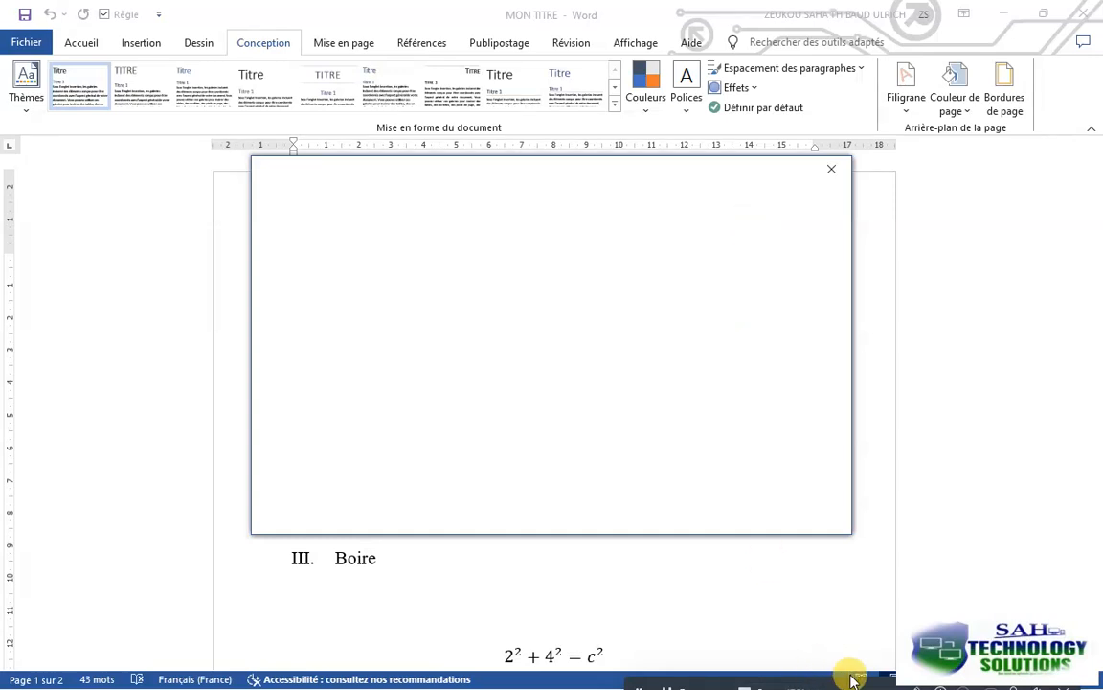
left_click_drag(853, 683, 620, 687)
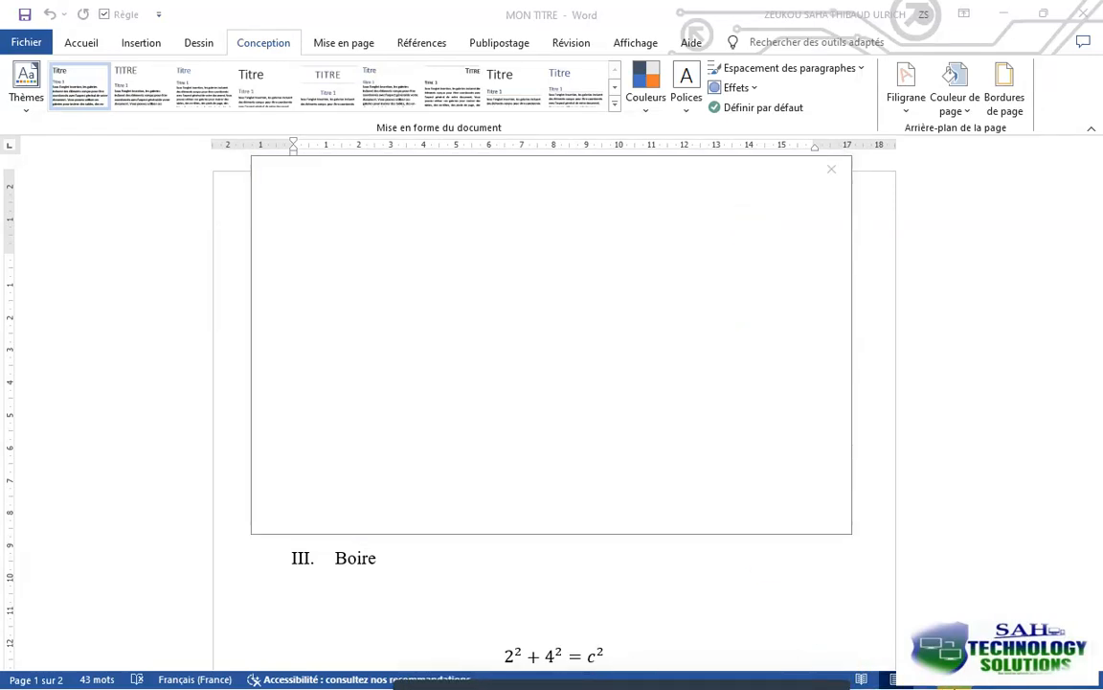
left_click(1013, 8)
left_click(831, 169)
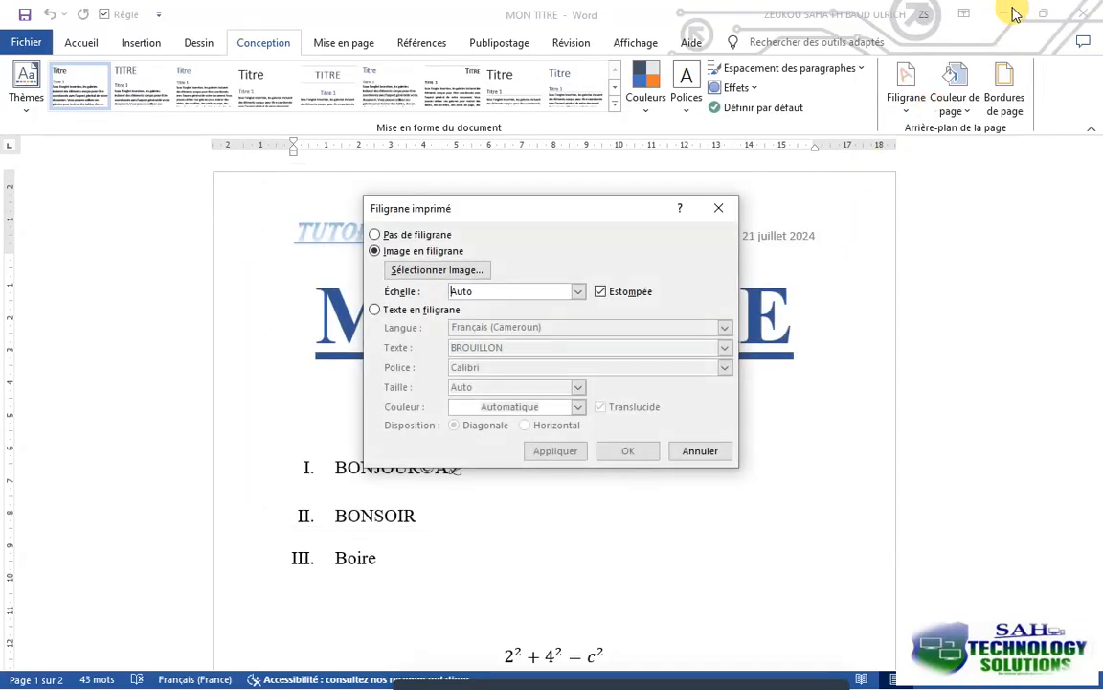
left_click(718, 207)
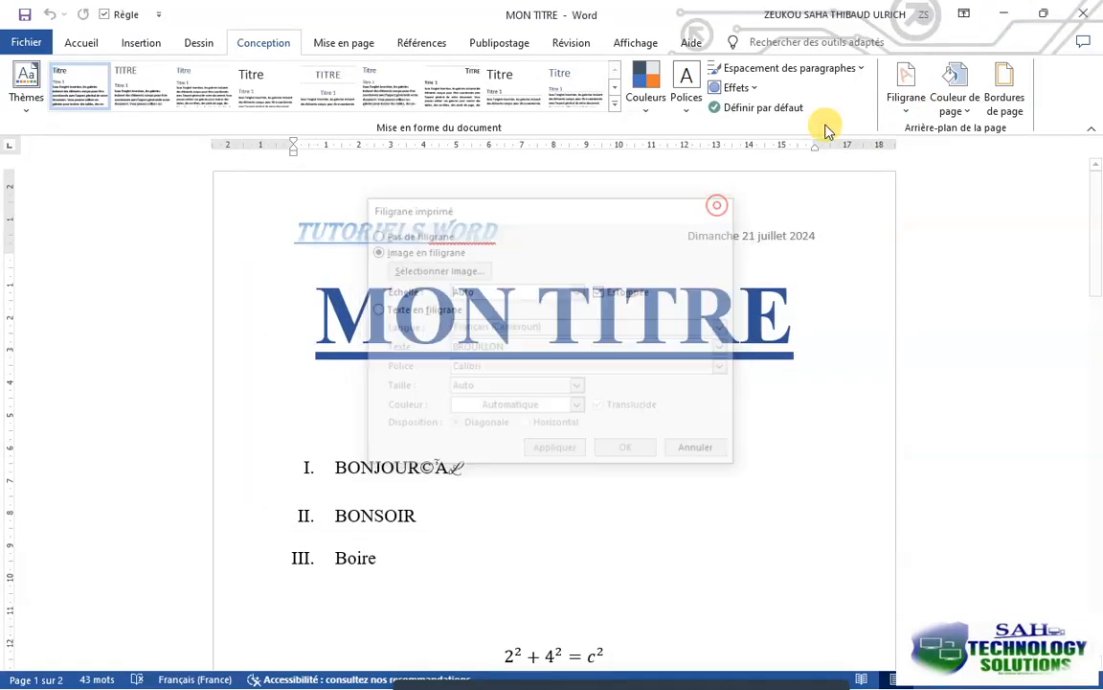
Disconnect the computer from the ULRICH STS UNLIMITED Wi-Fi network and return to the MON TITRE document in Word
left_click(1000, 14)
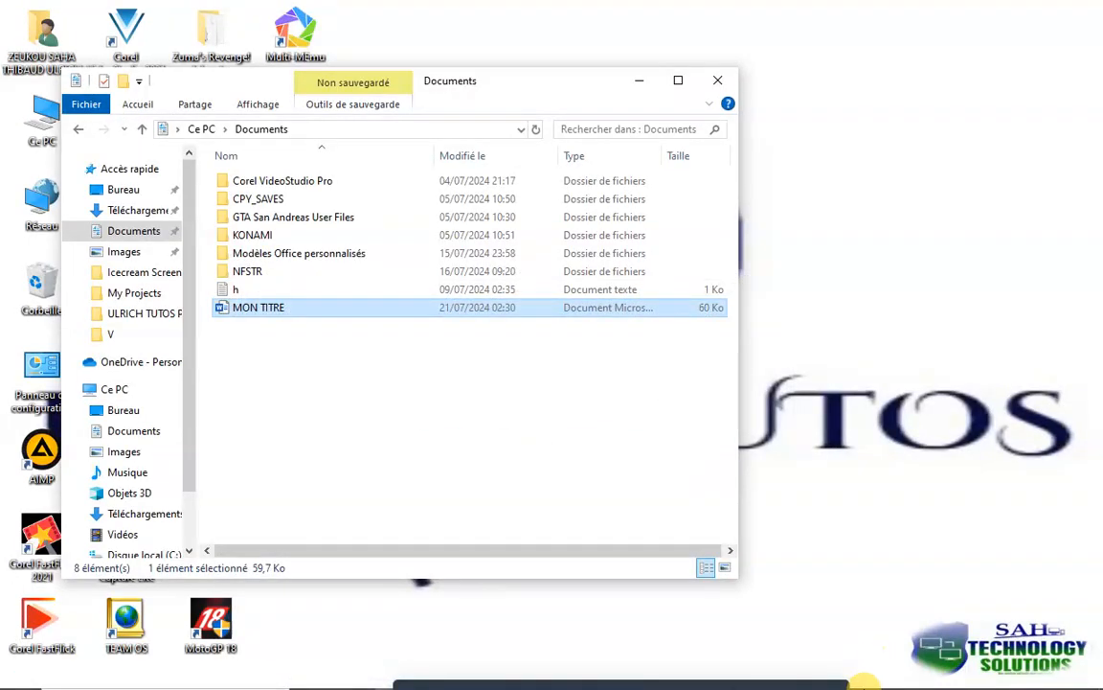
left_click(873, 672)
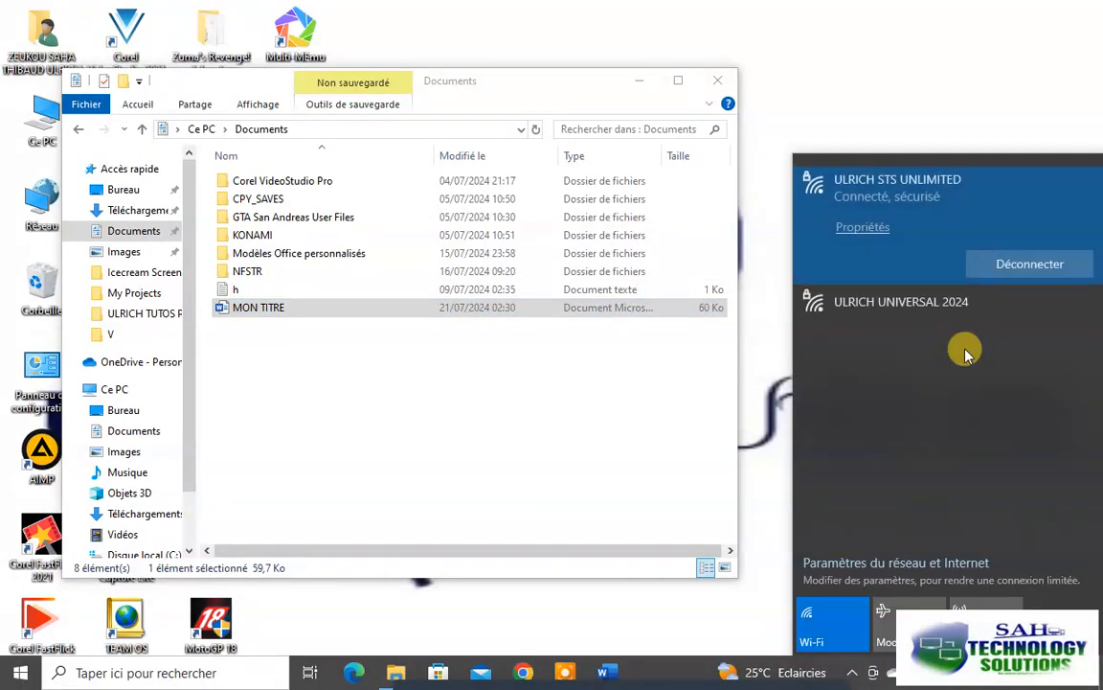
left_click(1017, 266)
left_click(609, 672)
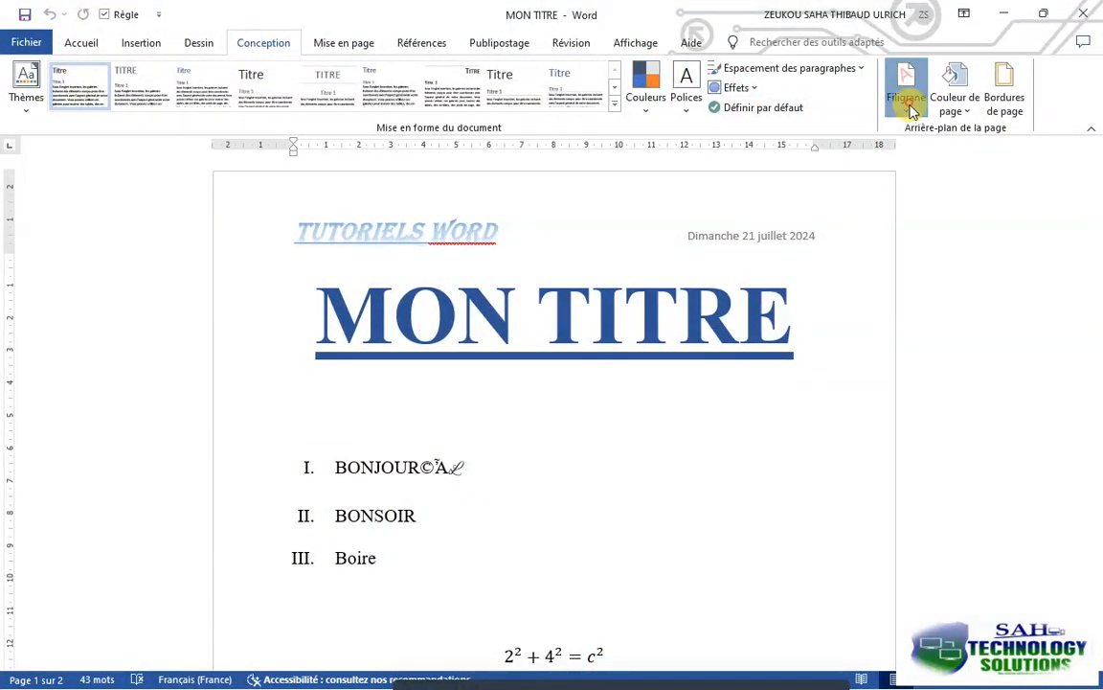
Apply a custom picture watermark, working offline and choosing UTP LOGO 1.jpg from the ULRICH TUTOS PRO folder
left_click(908, 103)
left_click(790, 475)
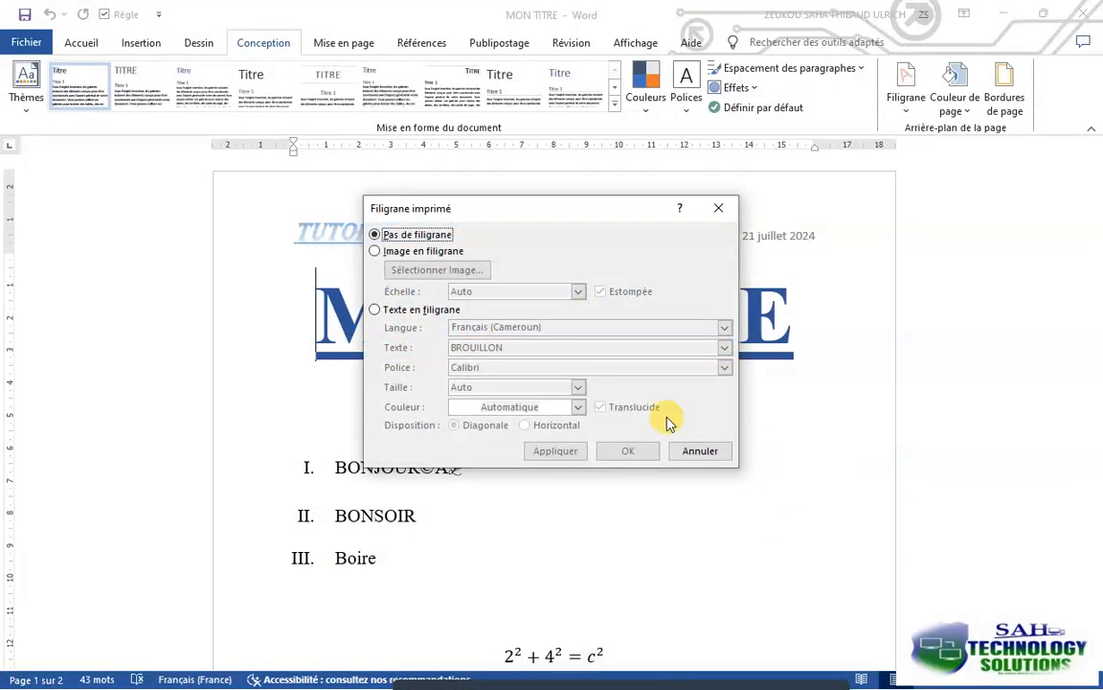
left_click(425, 251)
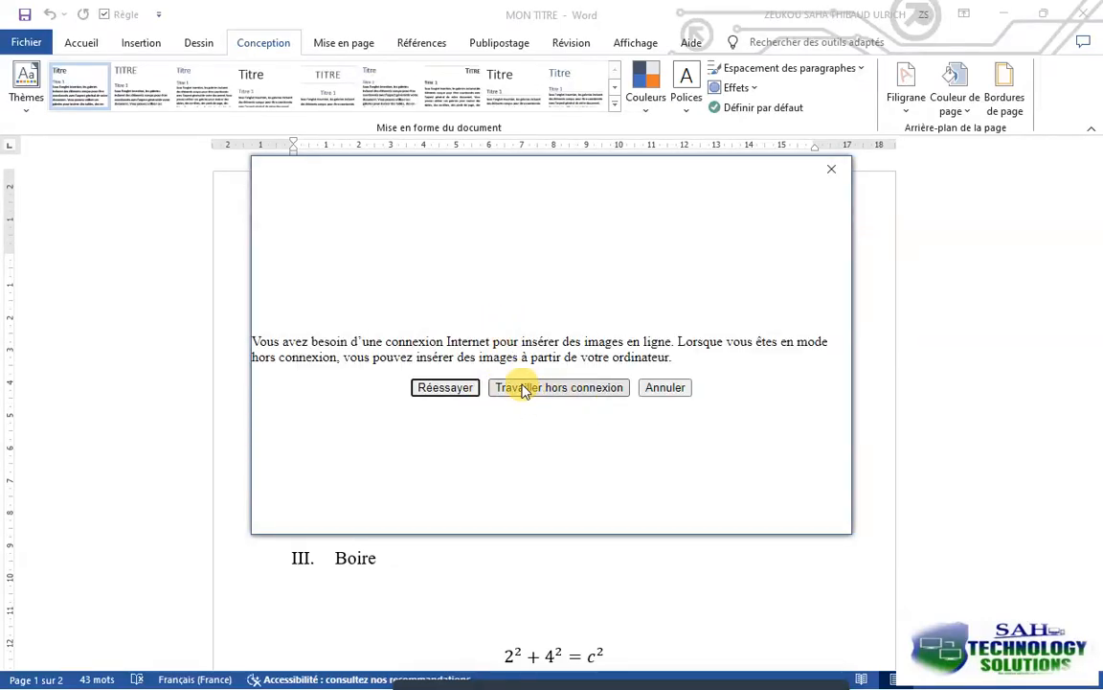
left_click(572, 397)
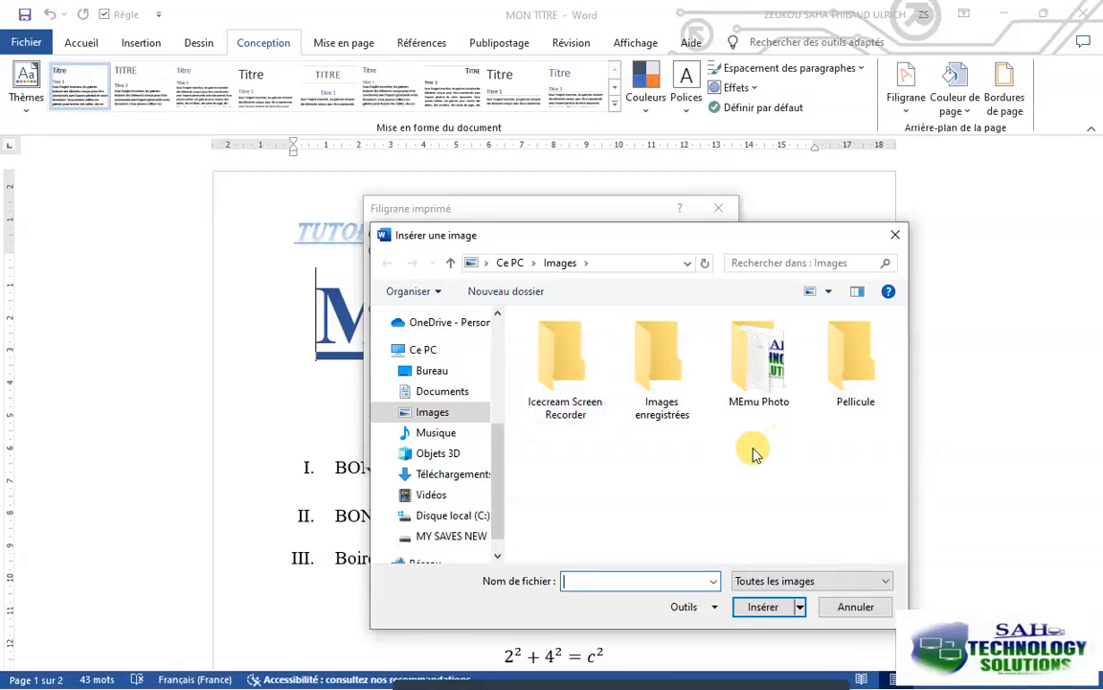
scroll(456, 522, "down", 1)
left_click(476, 507)
double_click(586, 394)
double_click(587, 394)
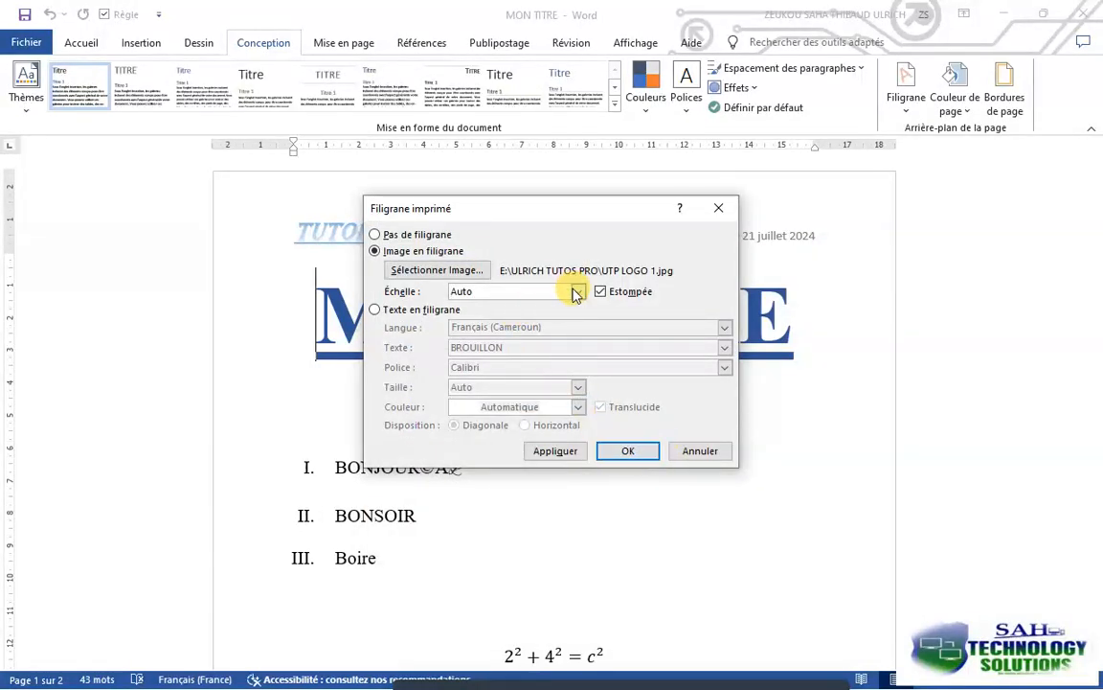
left_click_drag(561, 211, 827, 189)
left_click(807, 427)
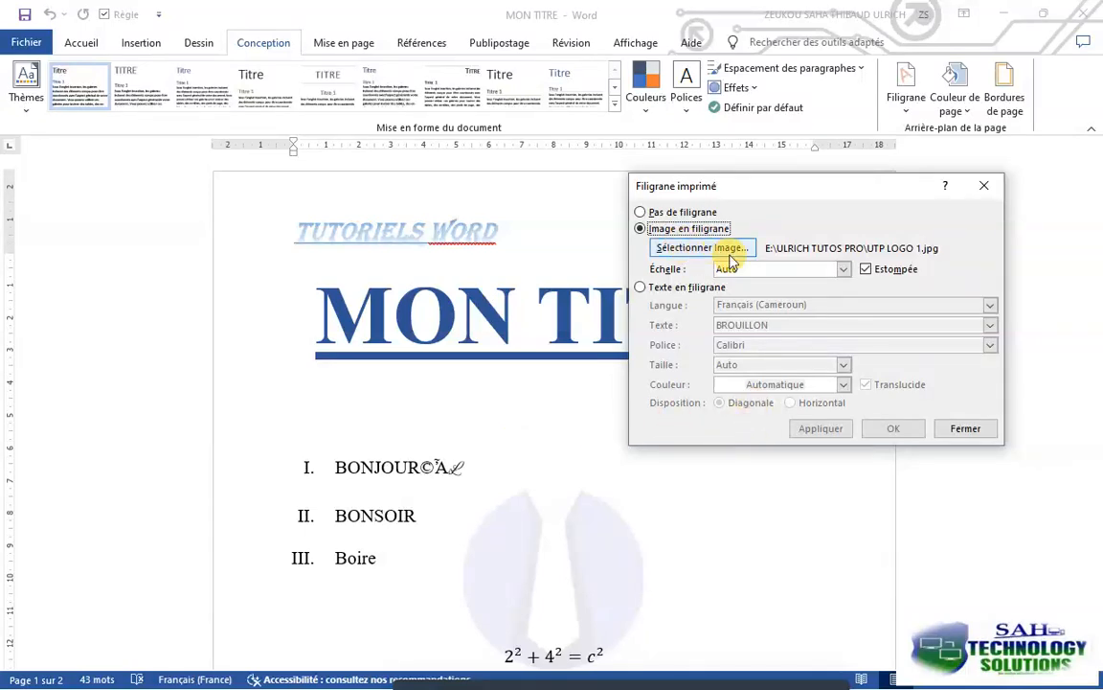
Set the picture watermark's scale to 500 %, apply it and close the watermark settings
left_click(848, 269)
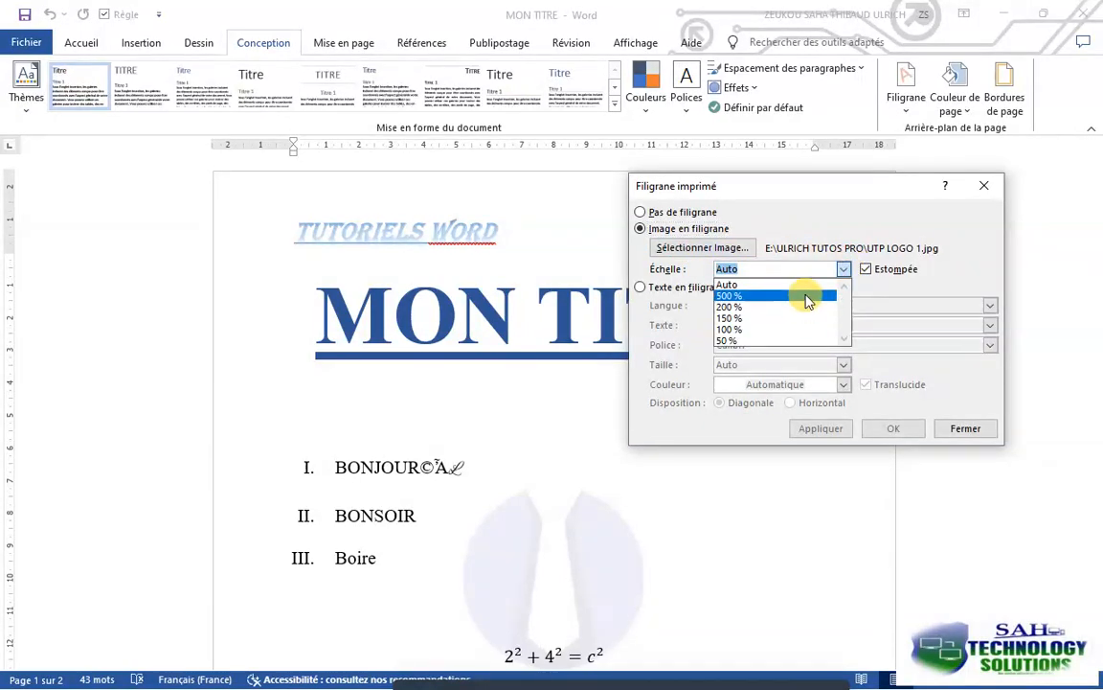
left_click(808, 299)
left_click(829, 431)
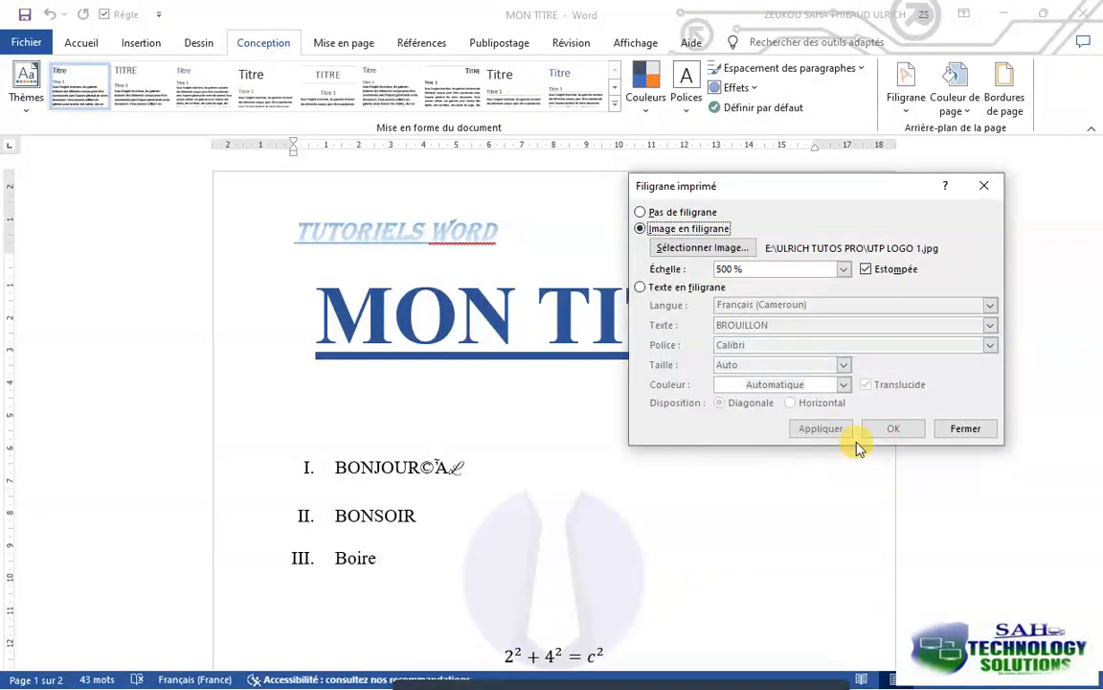
left_click(966, 429)
Examine the logo watermark on both pages of the document and in the print preview
scroll(628, 494, "down", 5)
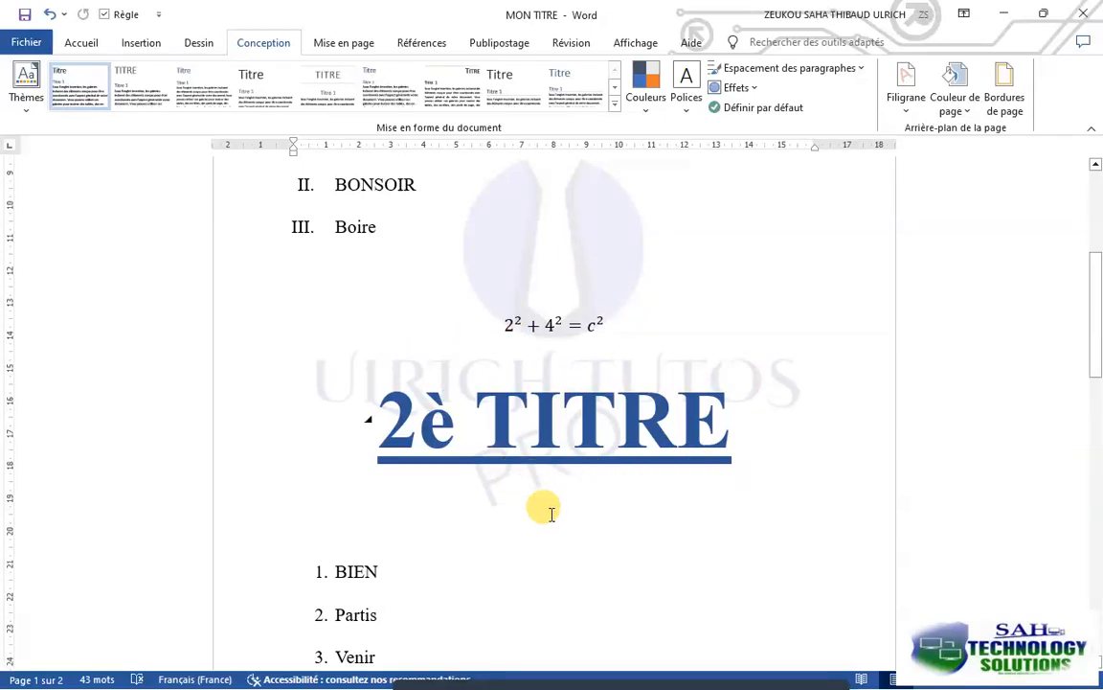
scroll(552, 510, "down", 15)
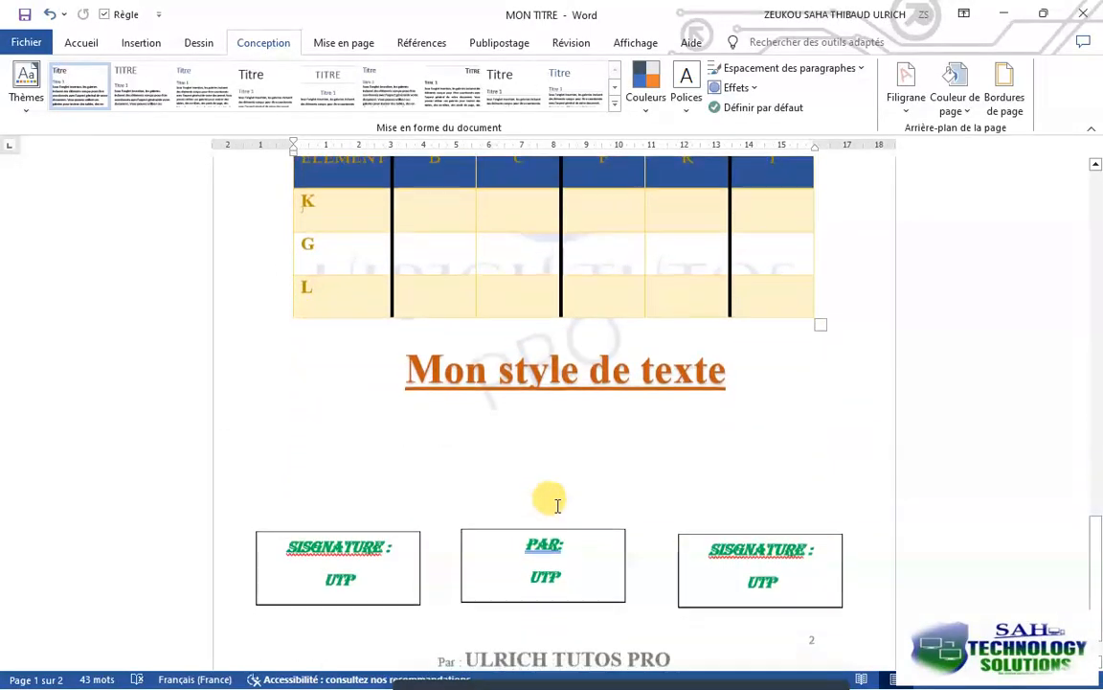
scroll(584, 536, "down", 1)
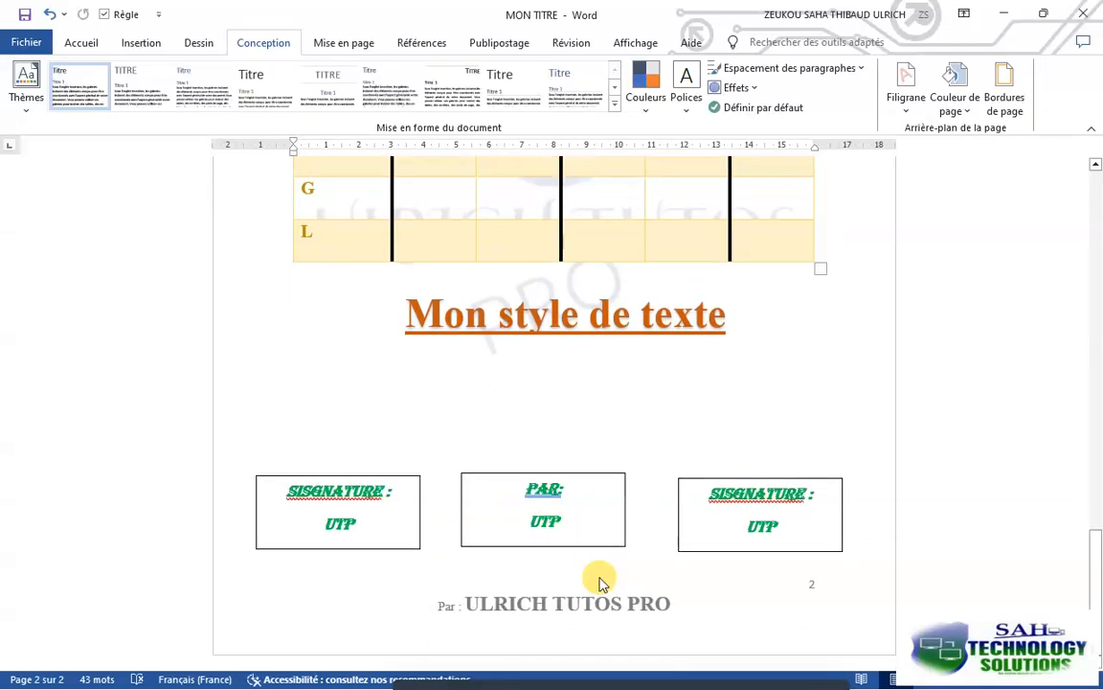
scroll(605, 581, "up", 15)
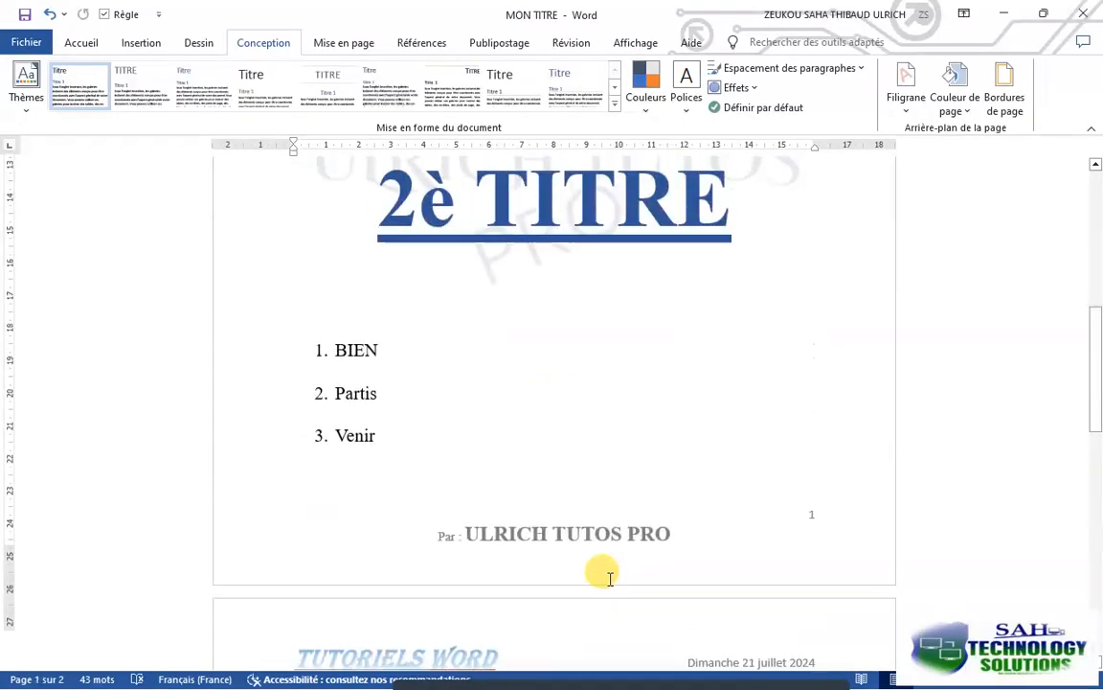
scroll(610, 574, "up", 4)
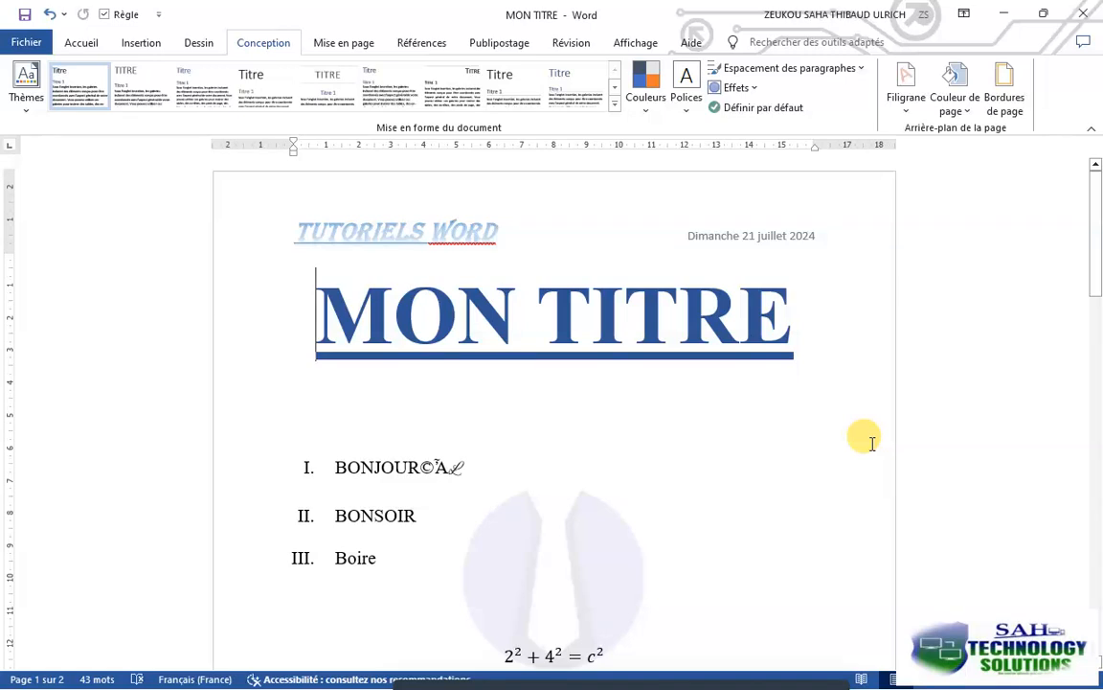
scroll(861, 439, "down", 3)
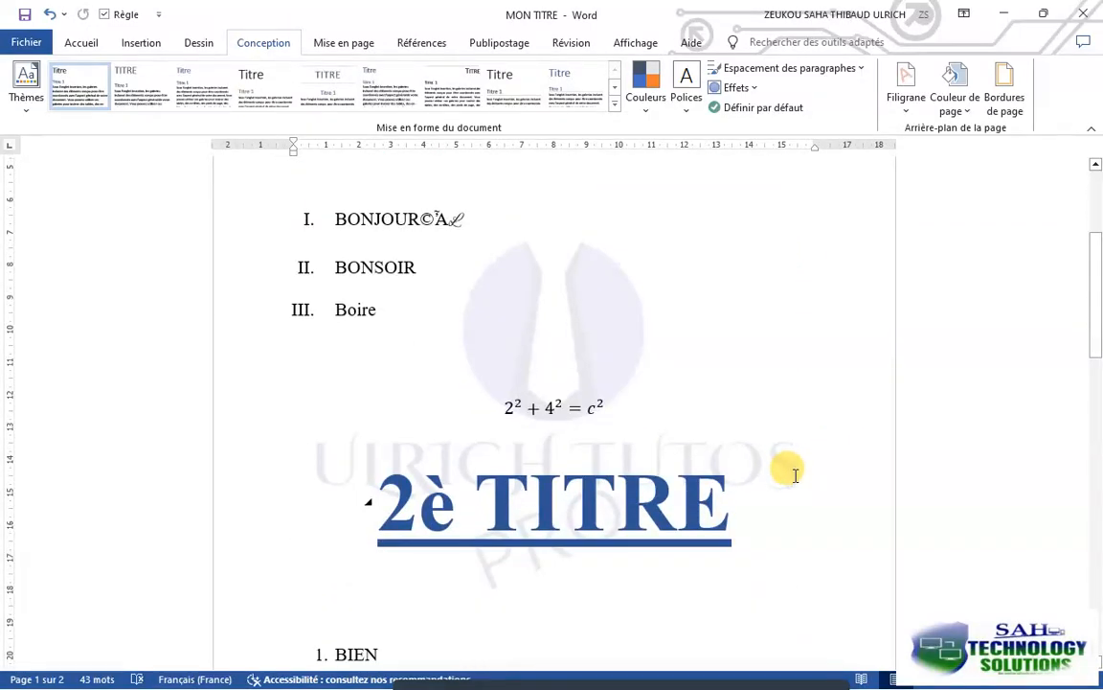
key("ctrl+p")
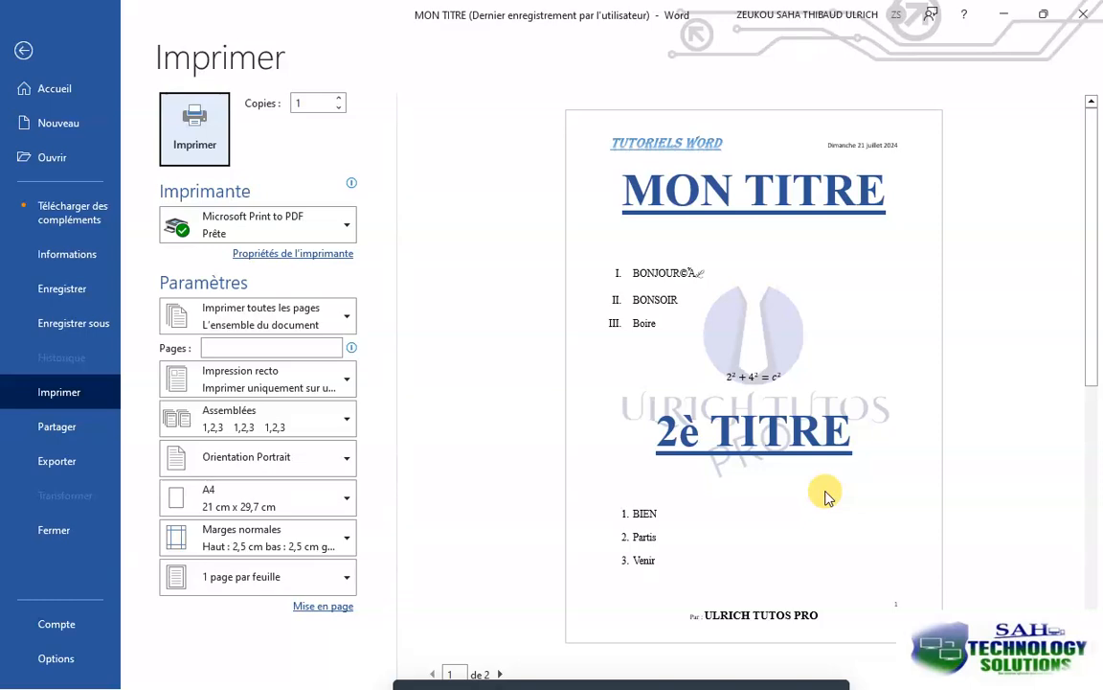
left_click(23, 53)
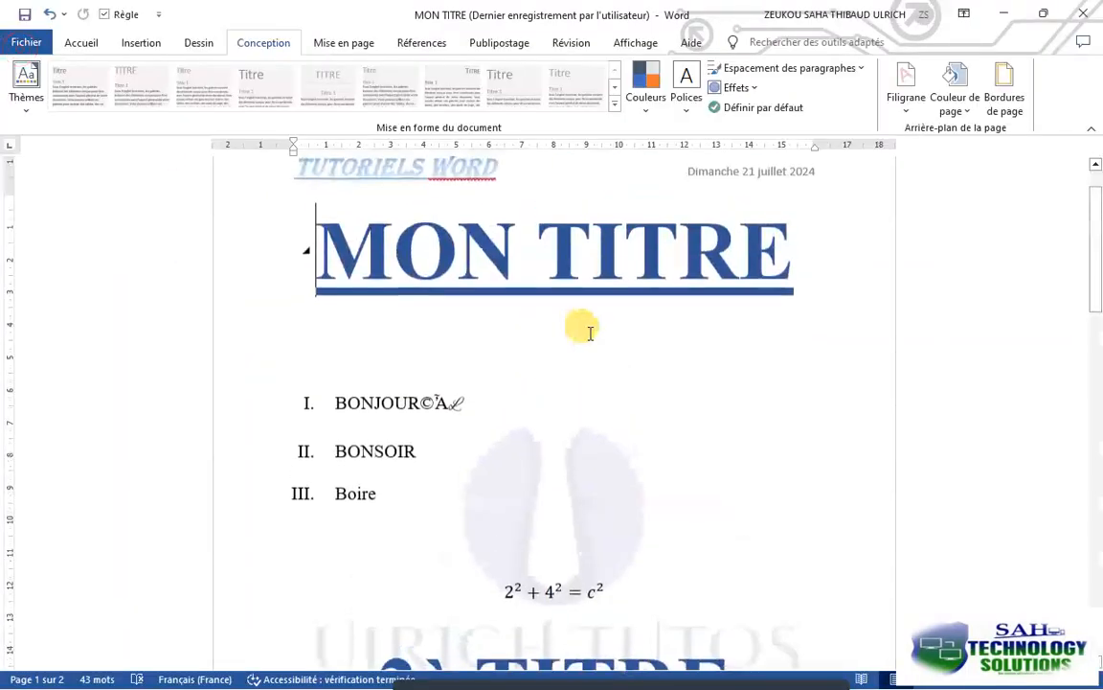
Preview page colours on the document without applying one, and dismiss the tip about readable content
left_click(975, 112)
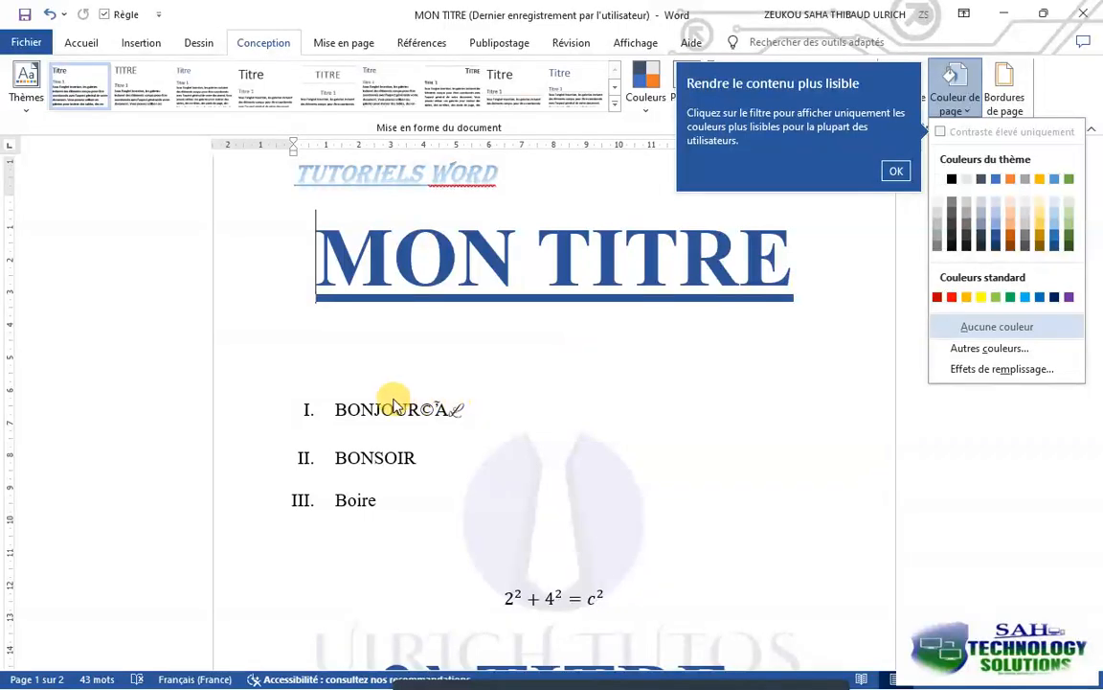
scroll(382, 389, "down", 3)
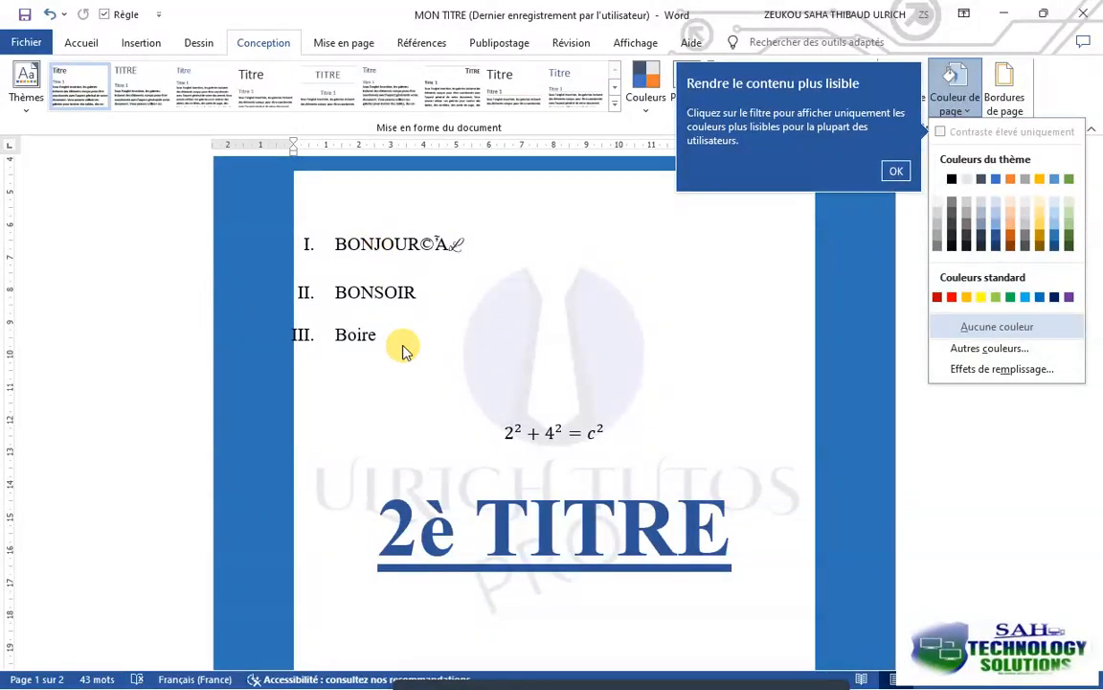
left_click(893, 169)
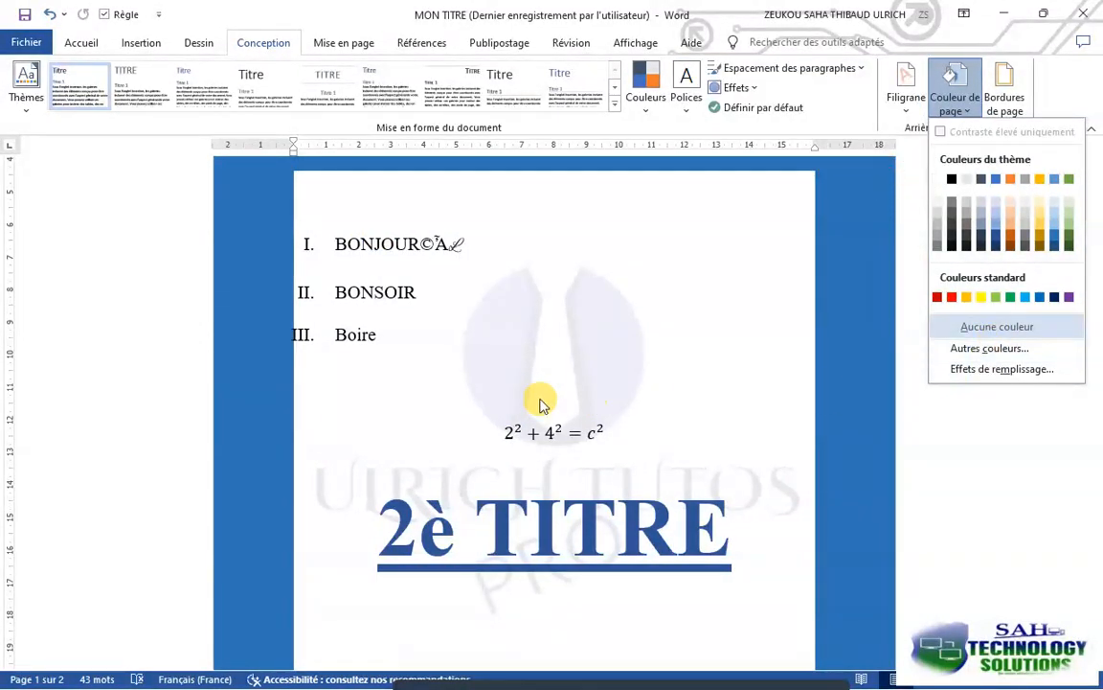
left_click(738, 353)
scroll(685, 422, "up", 3)
scroll(685, 423, "up", 3)
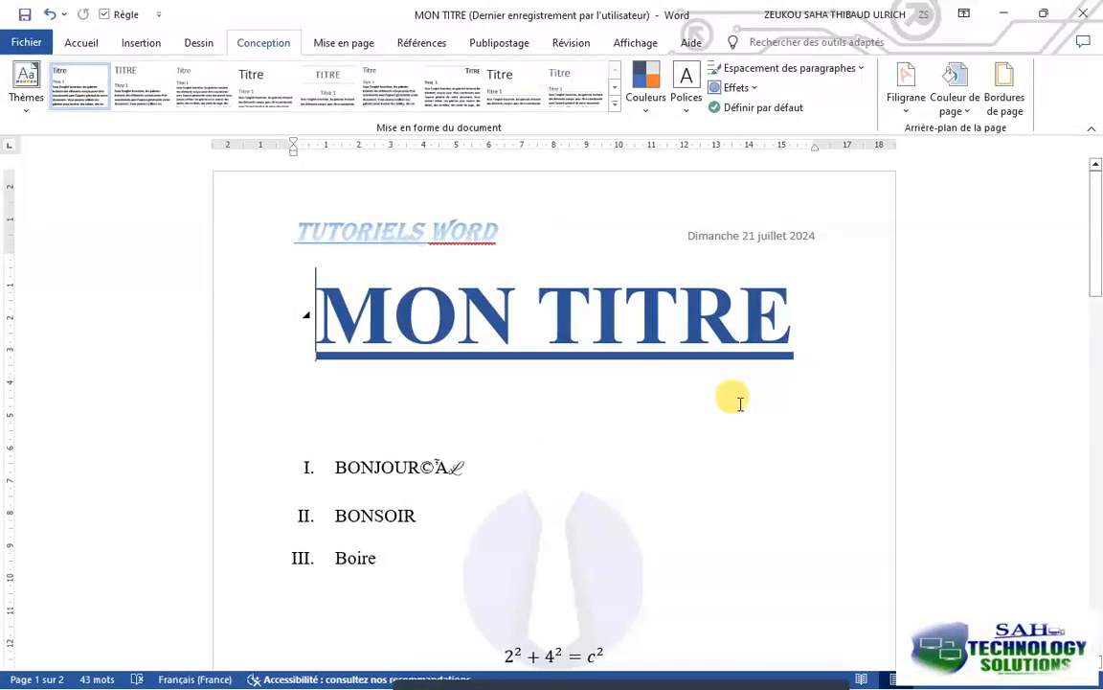
Set the page colour to the light blue-grey theme shade
left_click(946, 112)
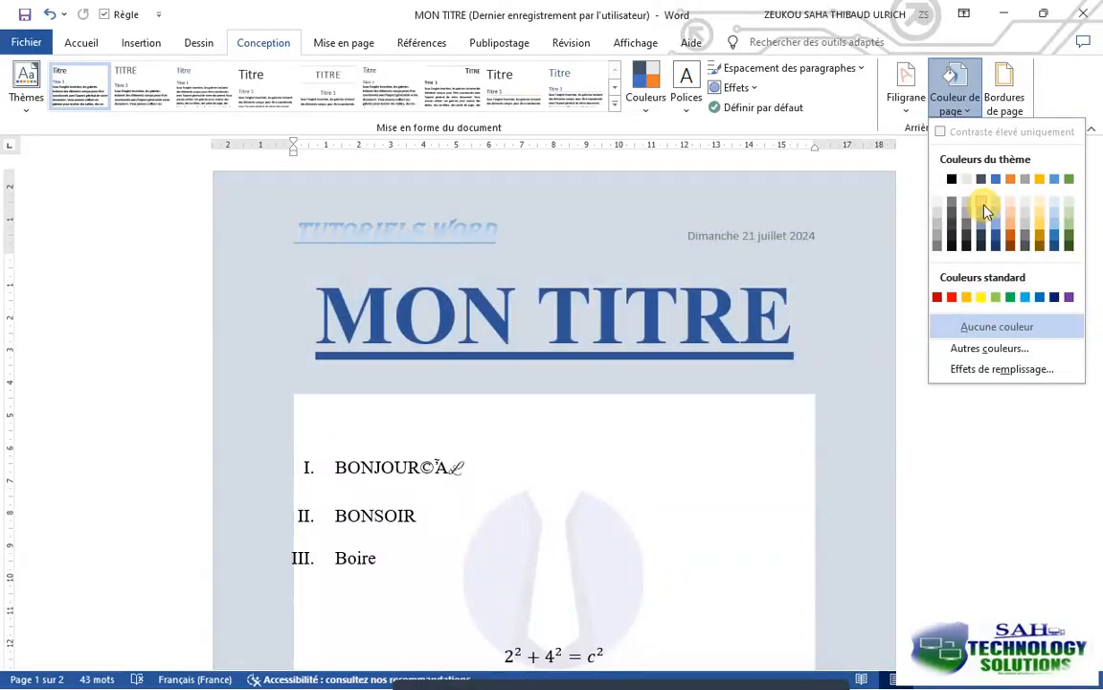
left_click(985, 207)
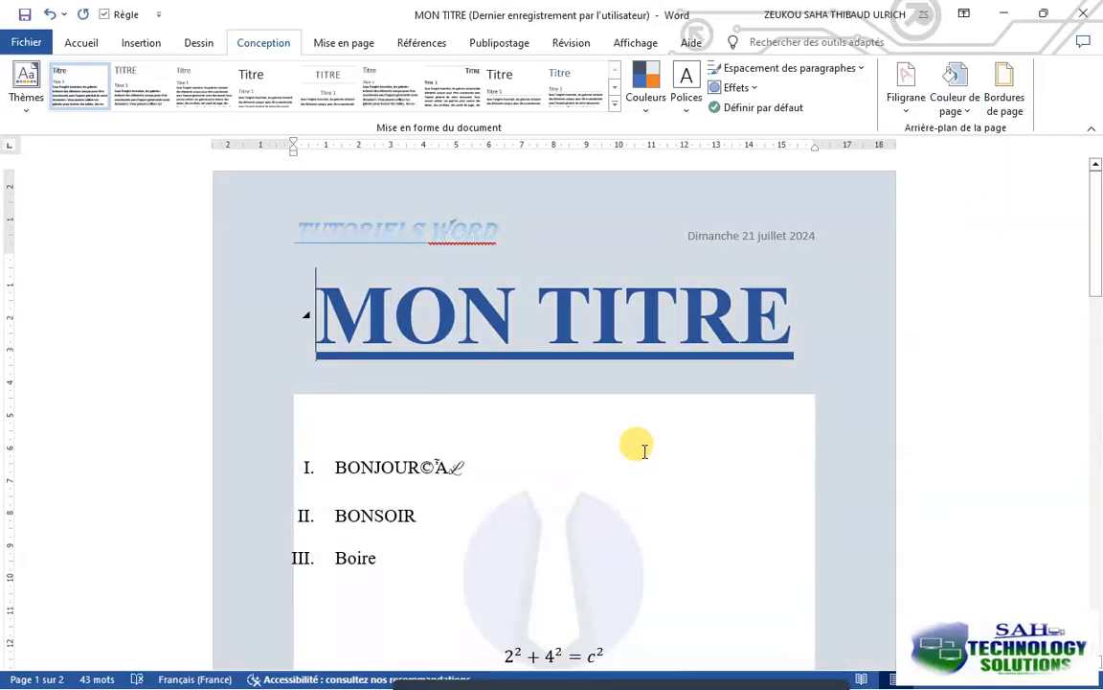
scroll(643, 450, "down", 4)
scroll(643, 451, "up", 5)
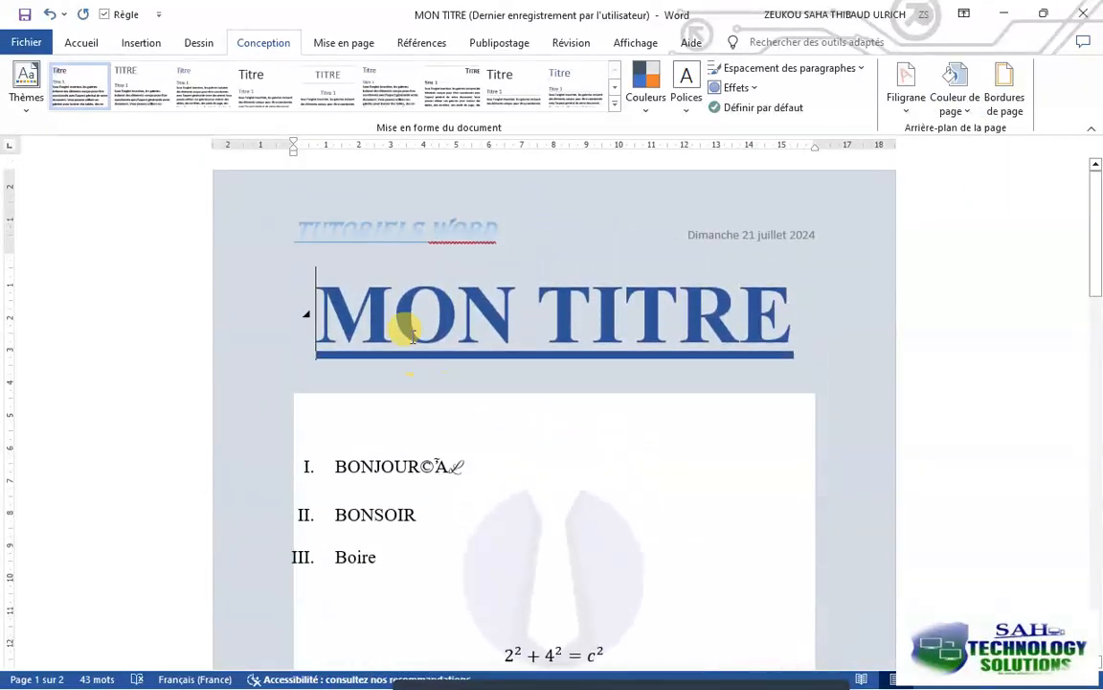
Change the font colour of the header text TUTORIELS WORD to a dark gold theme shade
double_click(437, 232)
left_click_drag(493, 231, 299, 242)
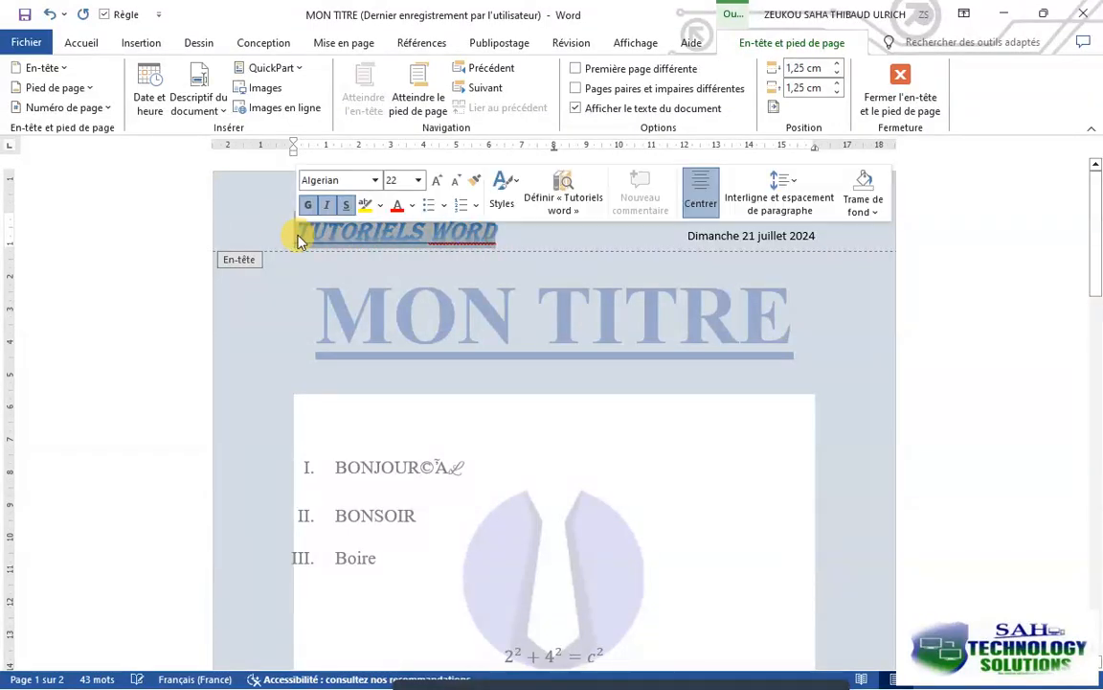
left_click(412, 205)
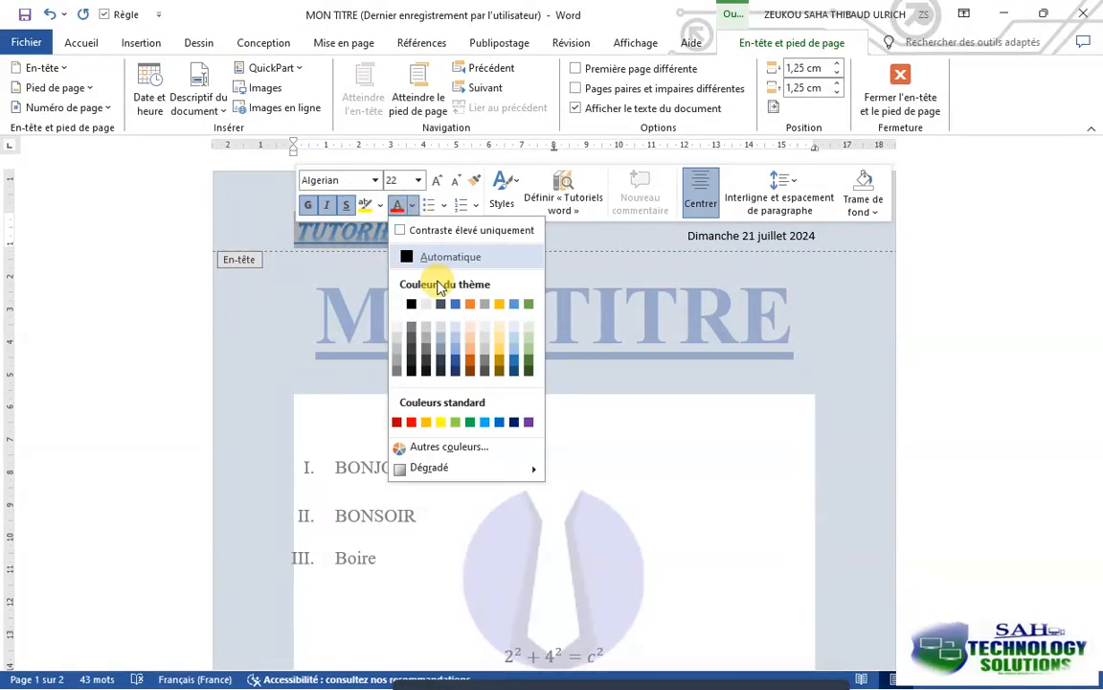
left_click(499, 369)
Widen the logo watermark on the first page symmetrically on both sides to about 16.64 cm
left_click(497, 419)
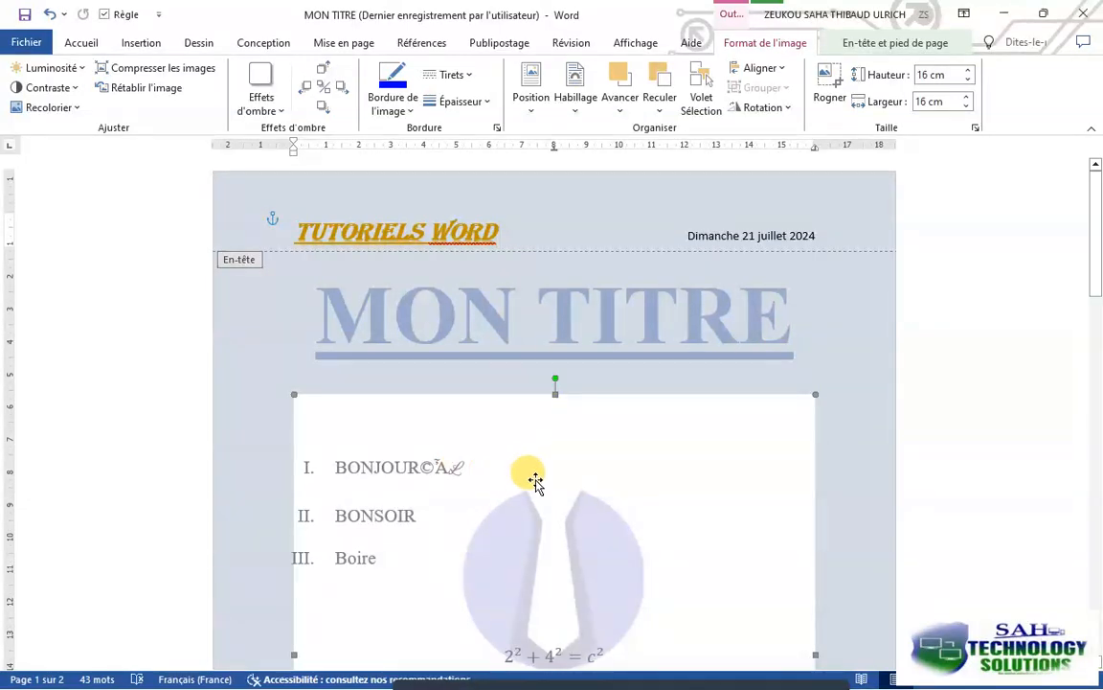
scroll(468, 469, "down", 2)
left_click_drag(276, 568, 264, 566)
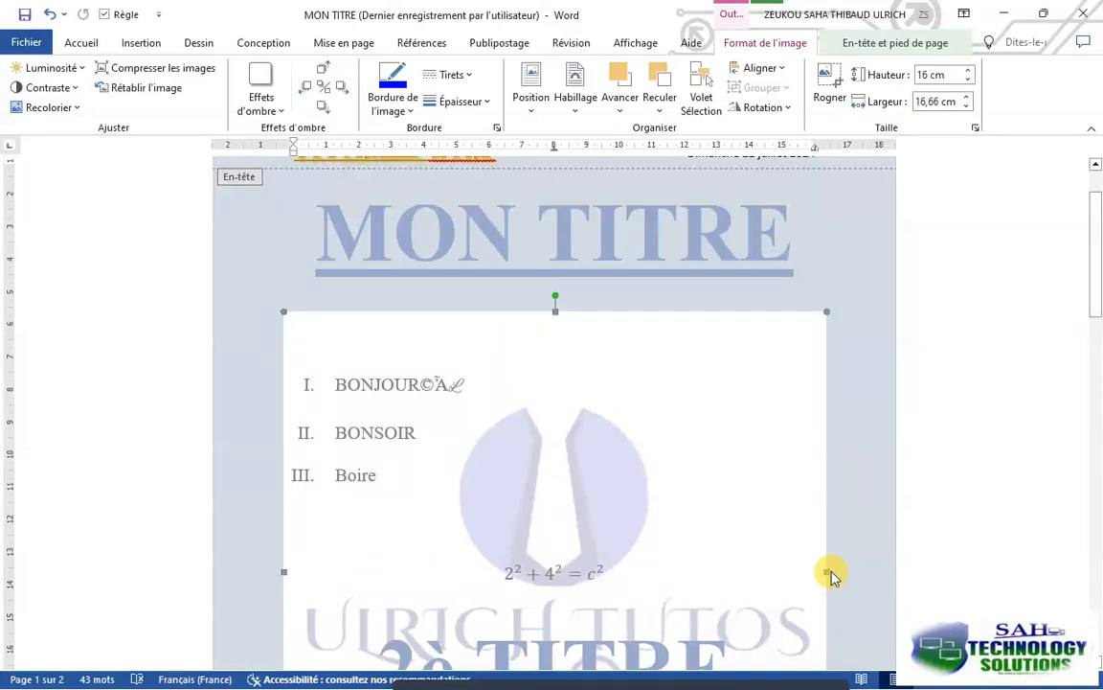
left_click_drag(824, 569, 848, 560)
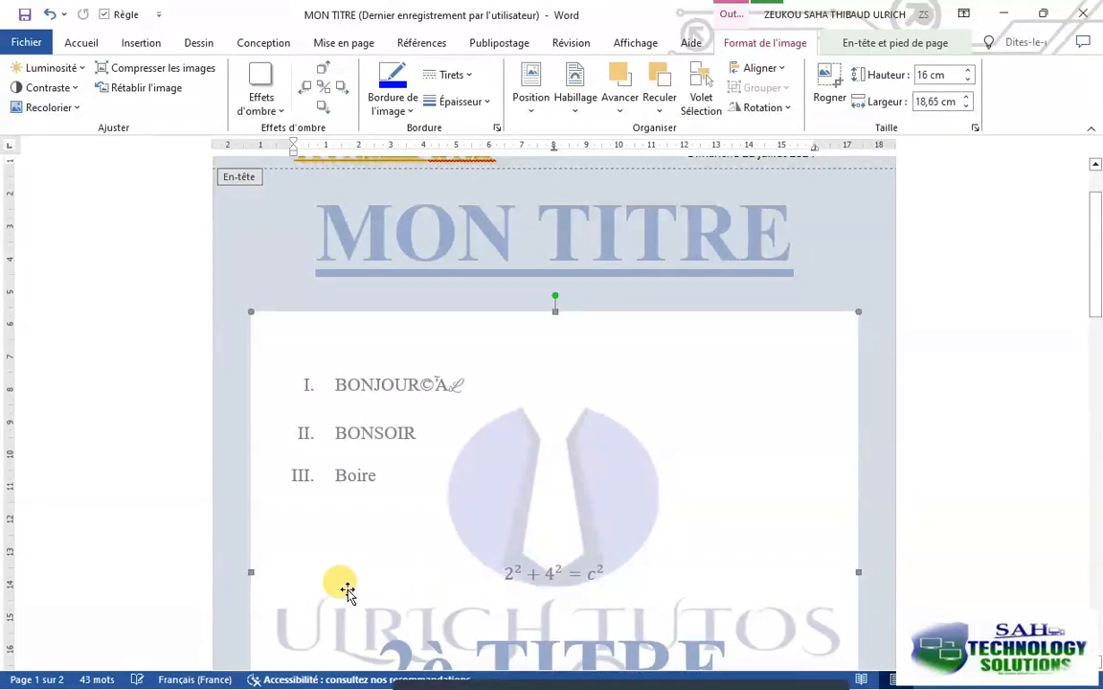
left_click_drag(249, 569, 284, 569)
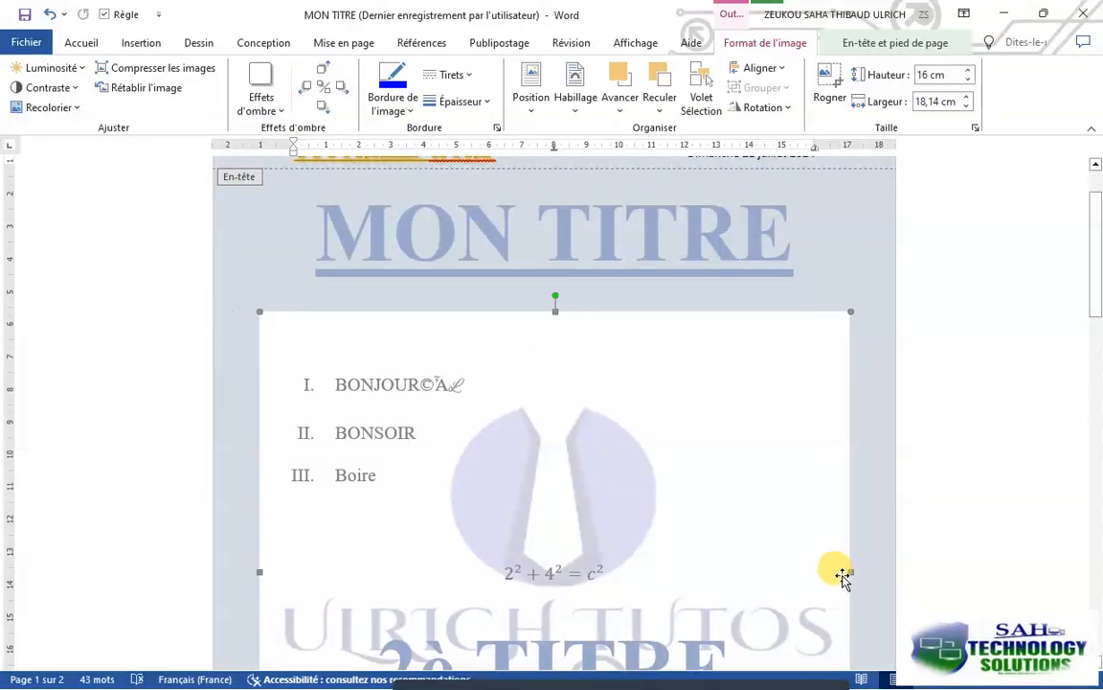
left_click_drag(851, 573, 819, 572)
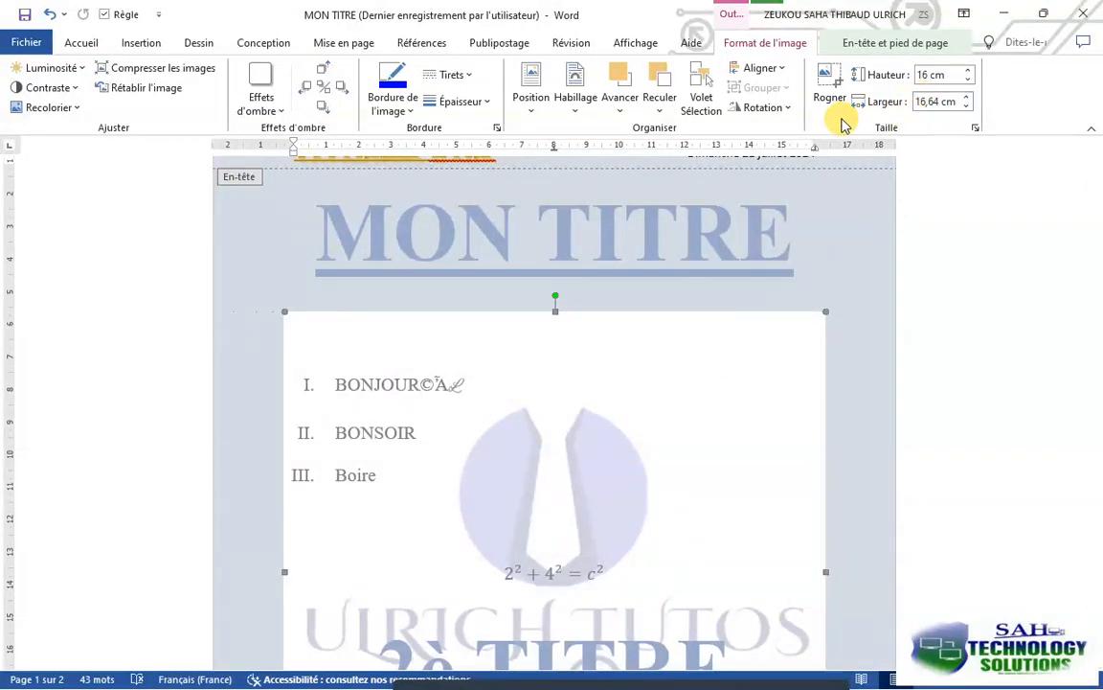
Return to the document body and choose the green fir tree motif for a page border
left_click(251, 43)
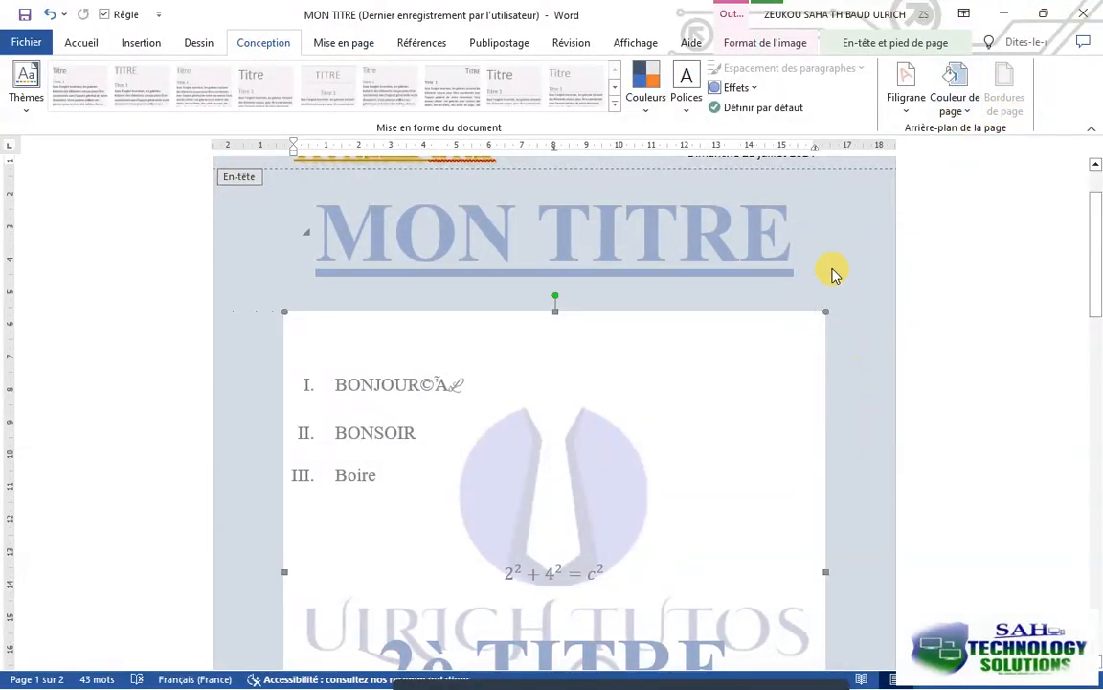
double_click(743, 237)
left_click(1011, 100)
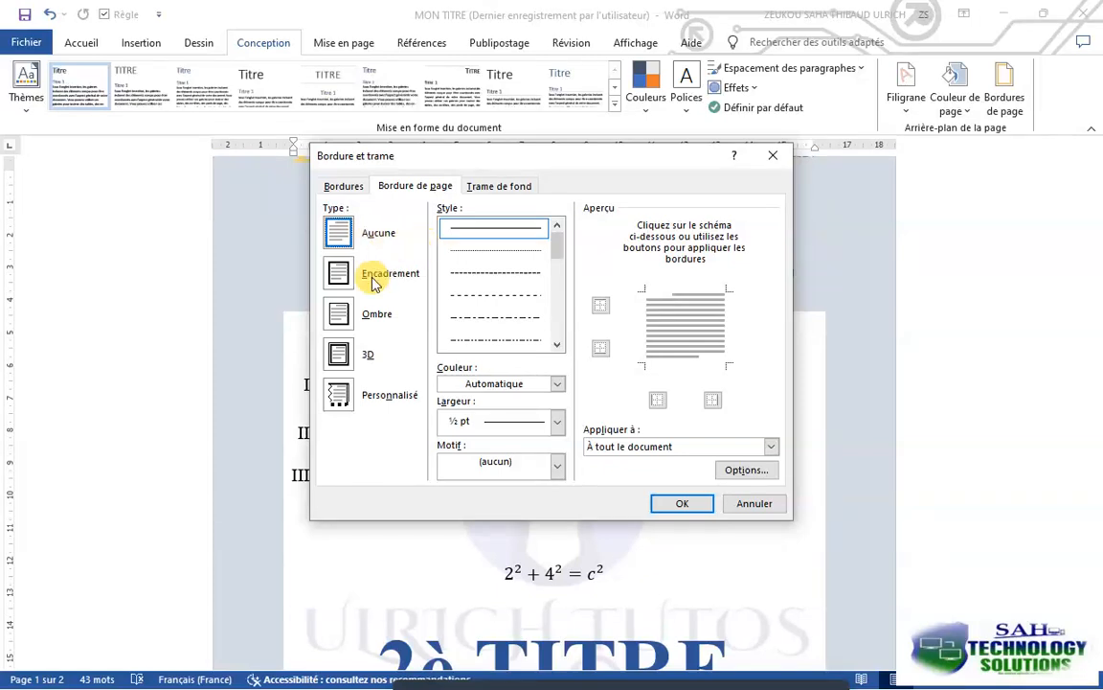
left_click(353, 355)
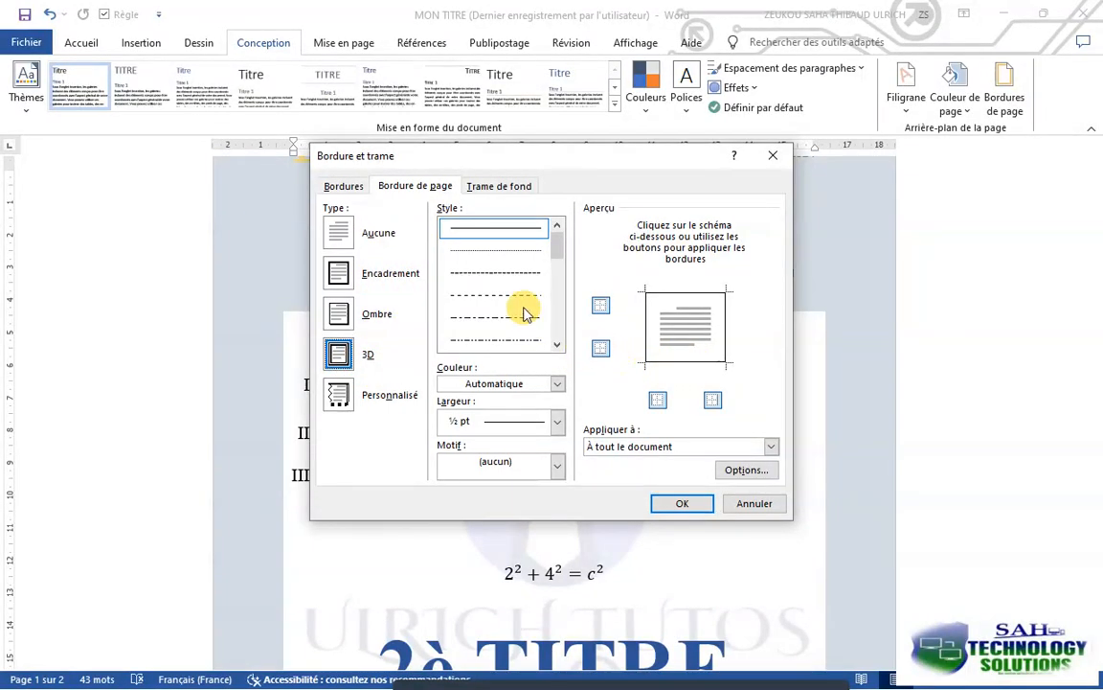
left_click(559, 471)
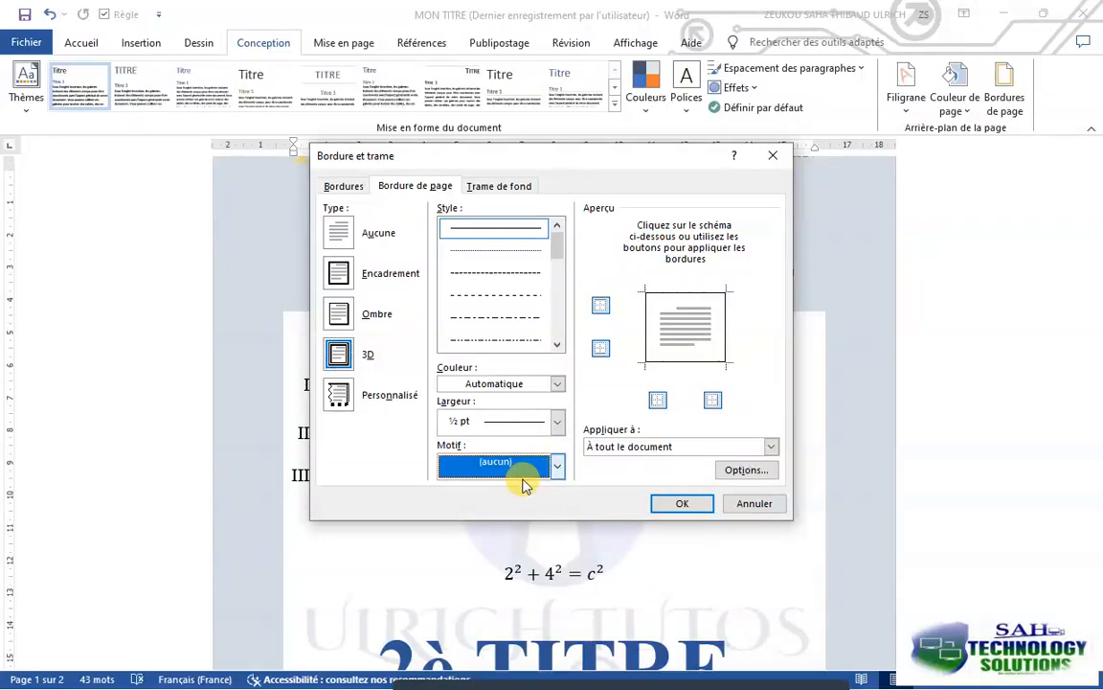
left_click(557, 469)
scroll(525, 510, "down", 3)
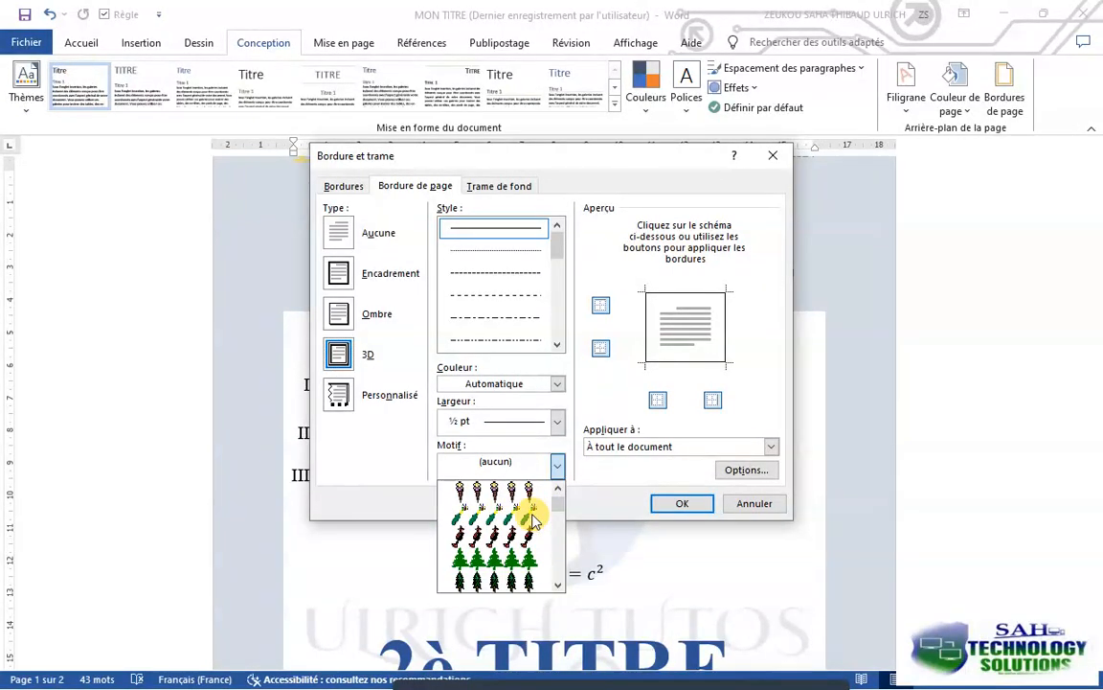
left_click(508, 538)
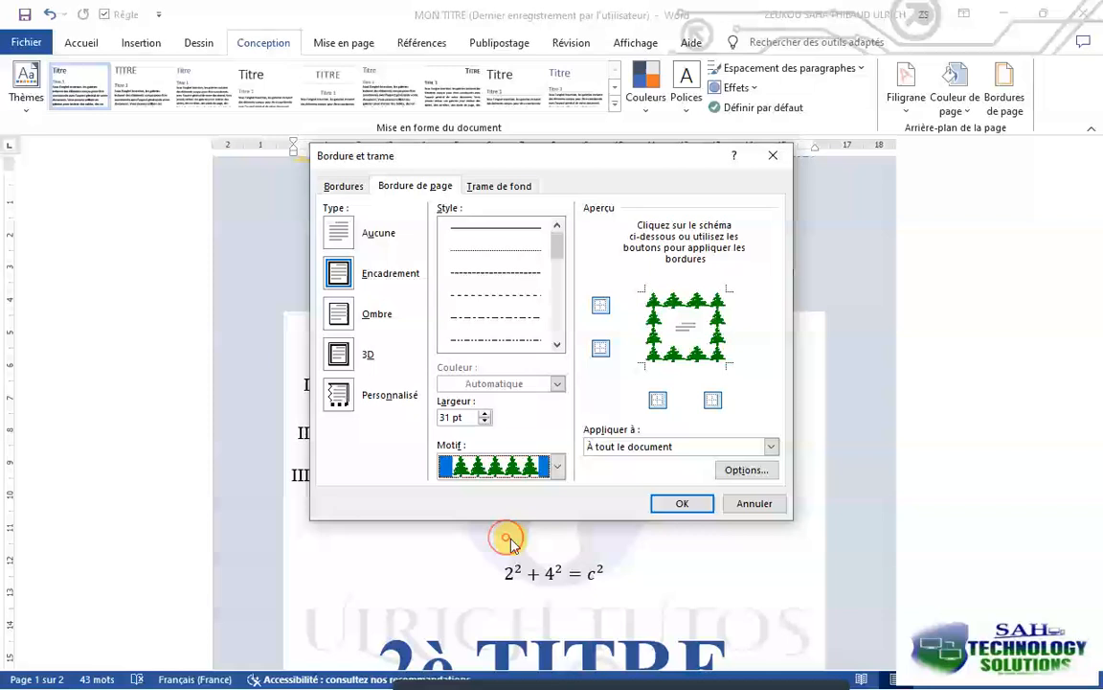
Set the width of the fir tree page border to 10 pt
left_click(485, 422)
left_click(485, 421)
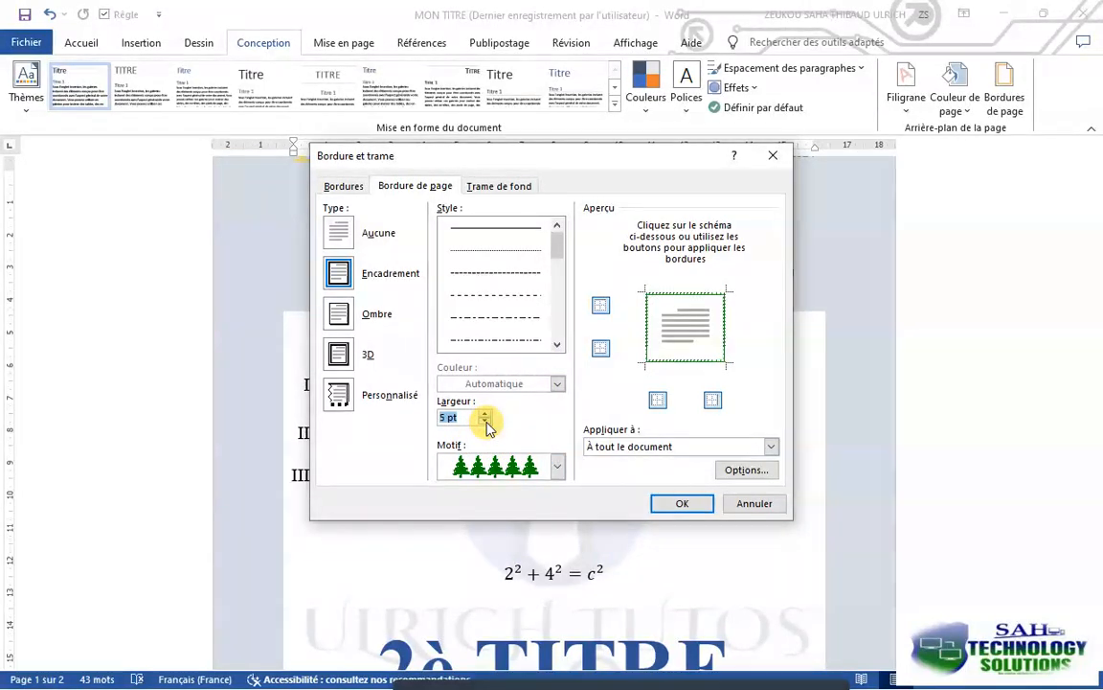
left_click(486, 415)
left_click(486, 415)
left_click(486, 414)
left_click(485, 415)
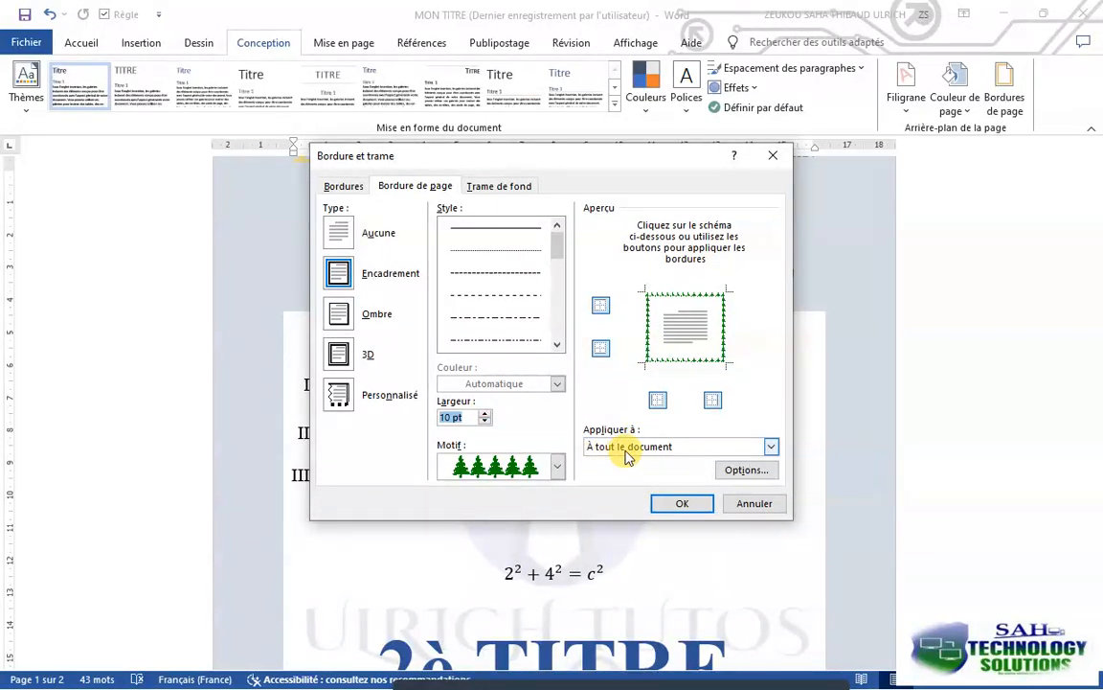
Apply the fir tree border to the current section (À cette section) and check it on both pages
left_click(623, 448)
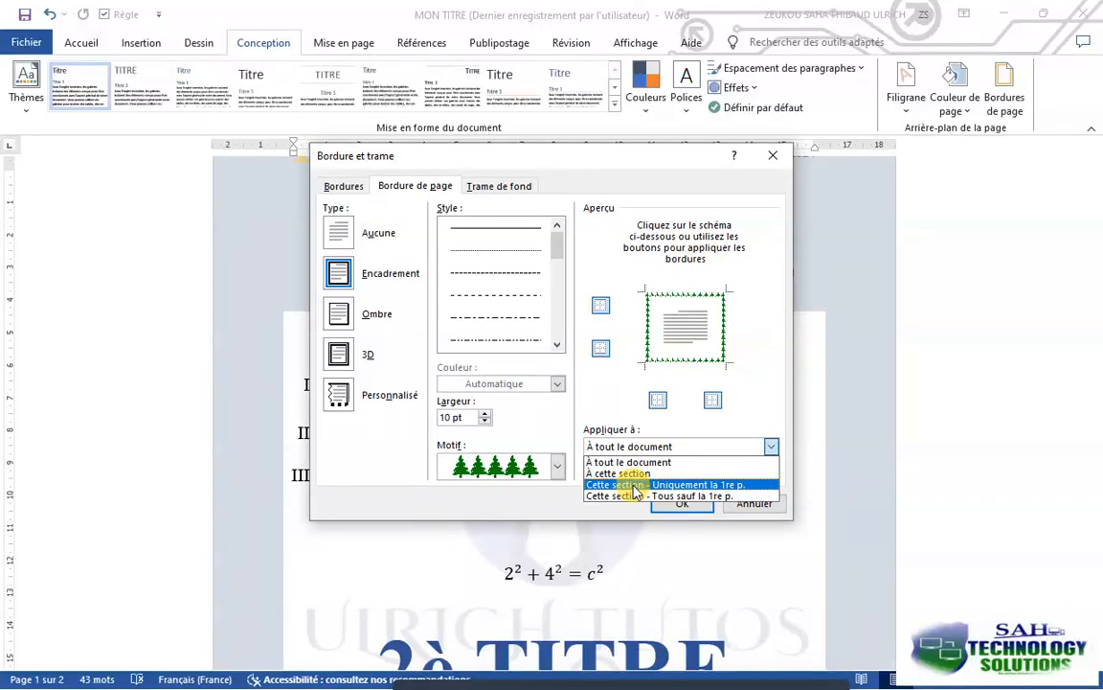
left_click(616, 475)
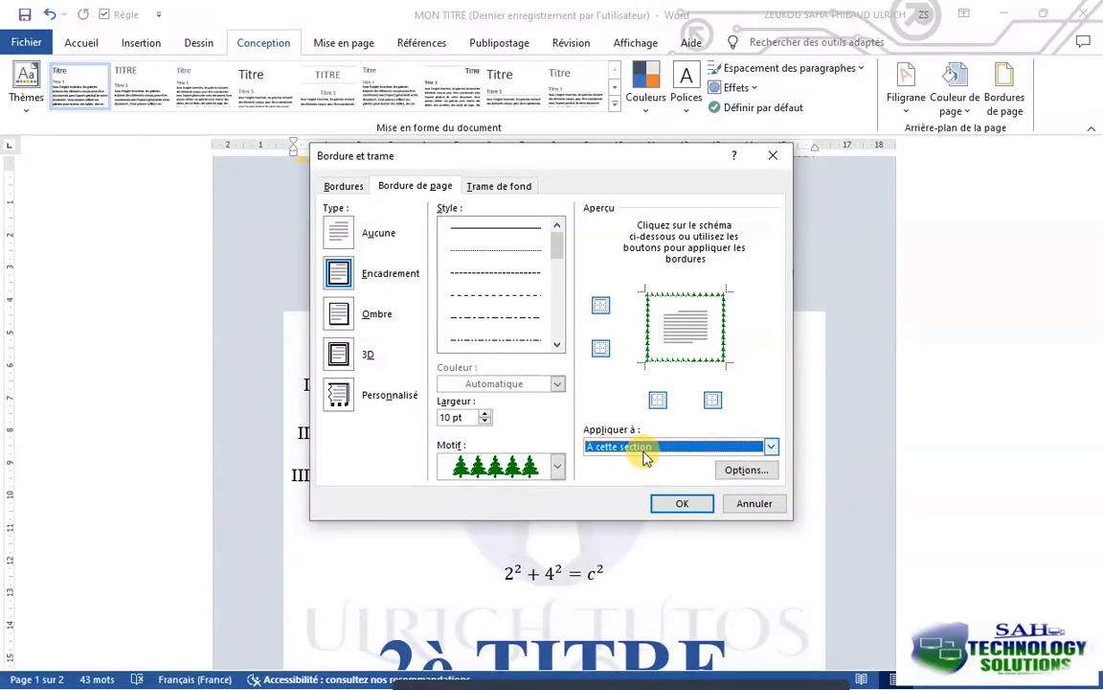
left_click(680, 504)
scroll(670, 507, "down", 15)
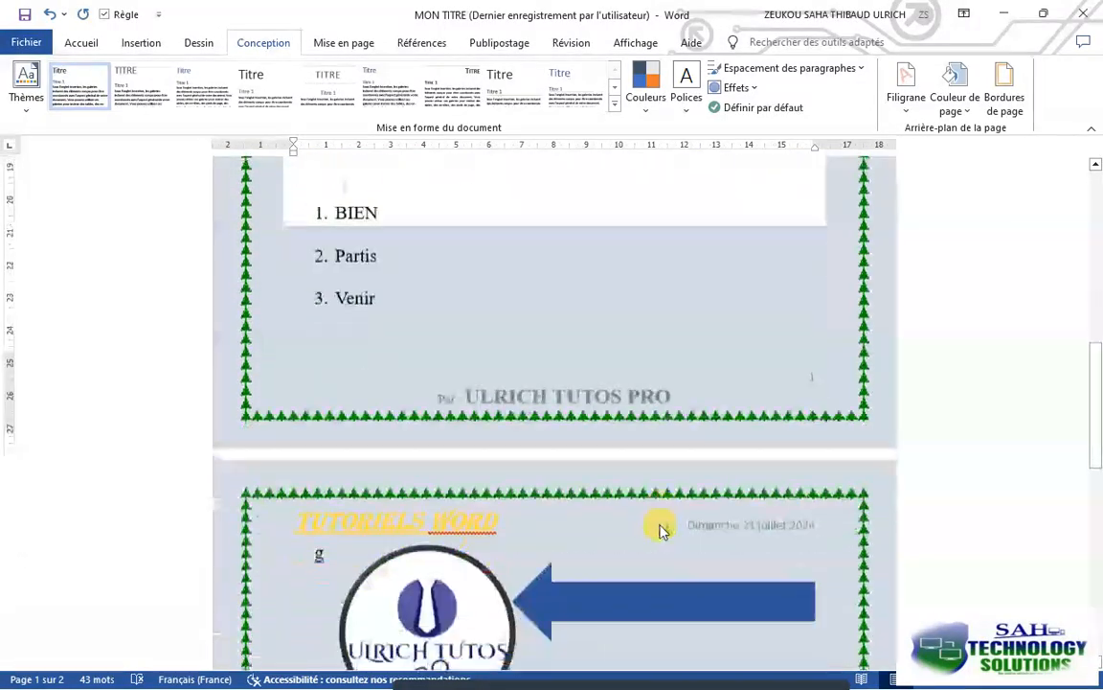
scroll(658, 525, "down", 5)
scroll(657, 525, "up", 6)
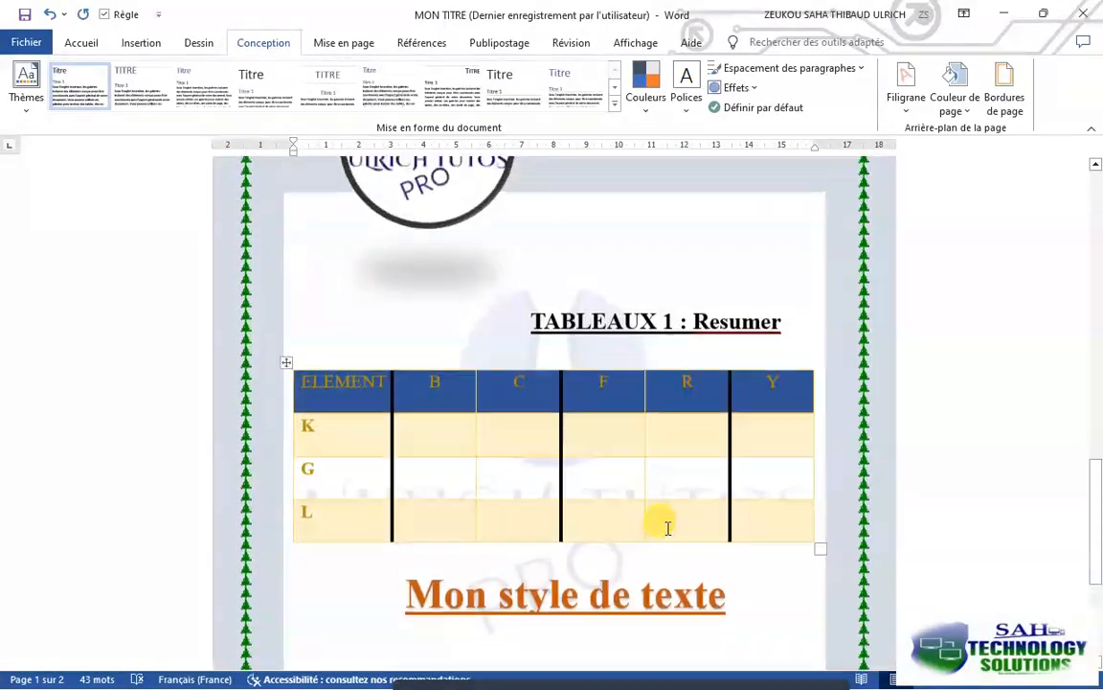
Restrict the page border to the section's first page (Cette section - Uniquement la 1re p.) and save the document
left_click(1004, 86)
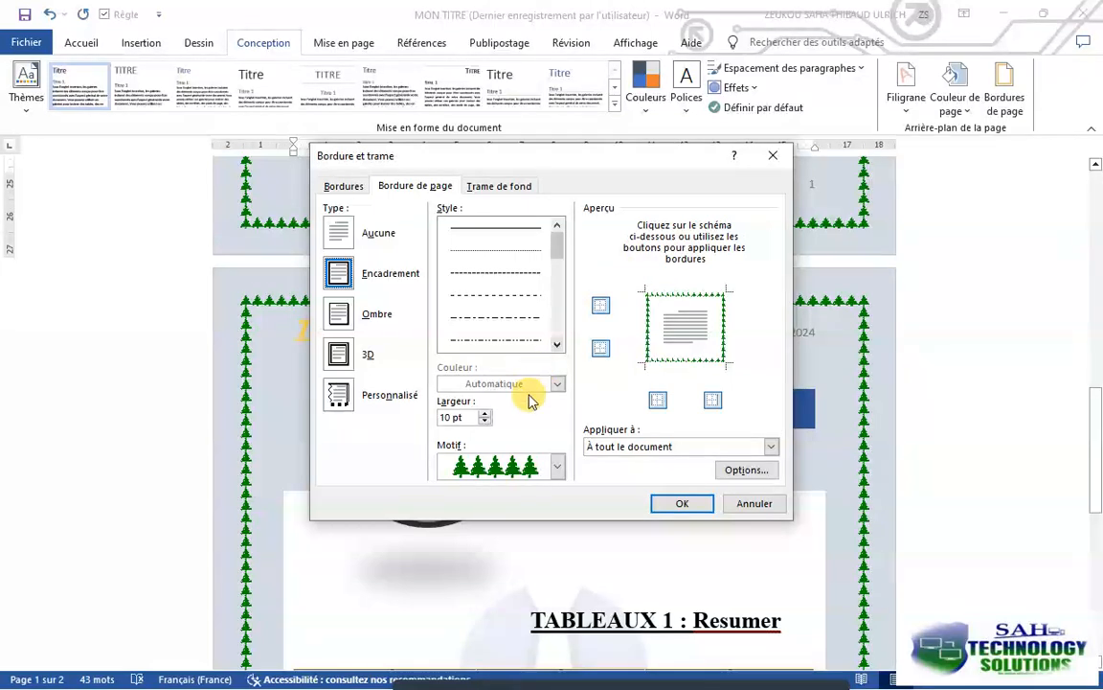
left_click(632, 447)
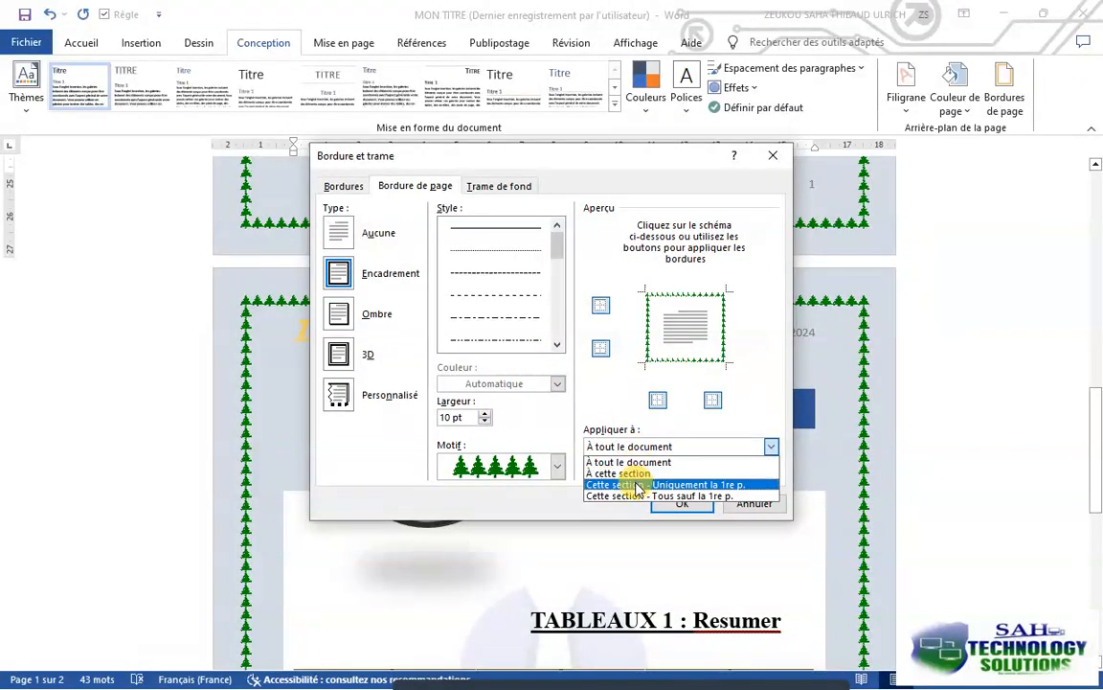
left_click(636, 485)
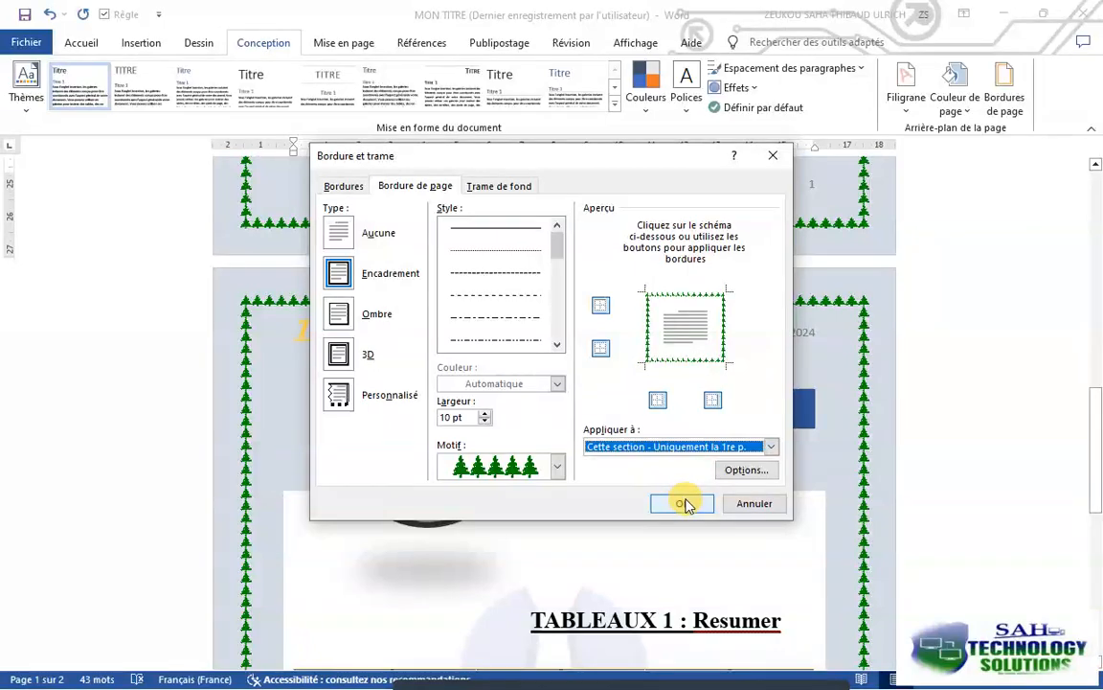
left_click(684, 505)
scroll(682, 492, "up", 10)
scroll(675, 483, "down", 10)
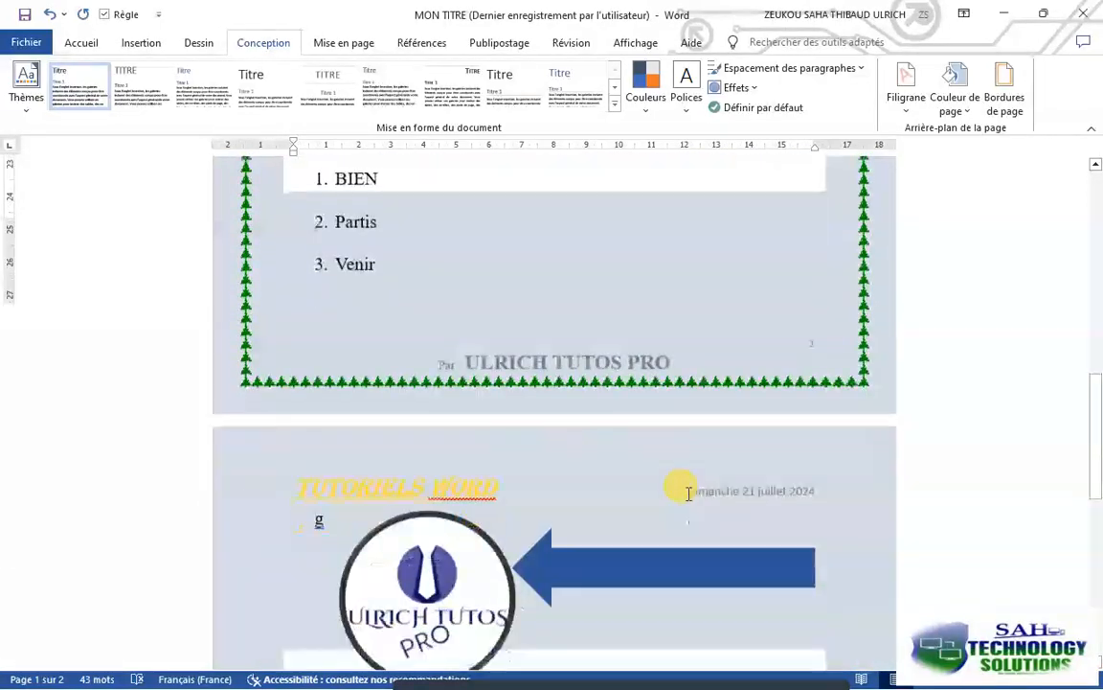
scroll(686, 490, "down", 8)
scroll(695, 494, "up", 3)
scroll(698, 498, "up", 5)
left_click(26, 15)
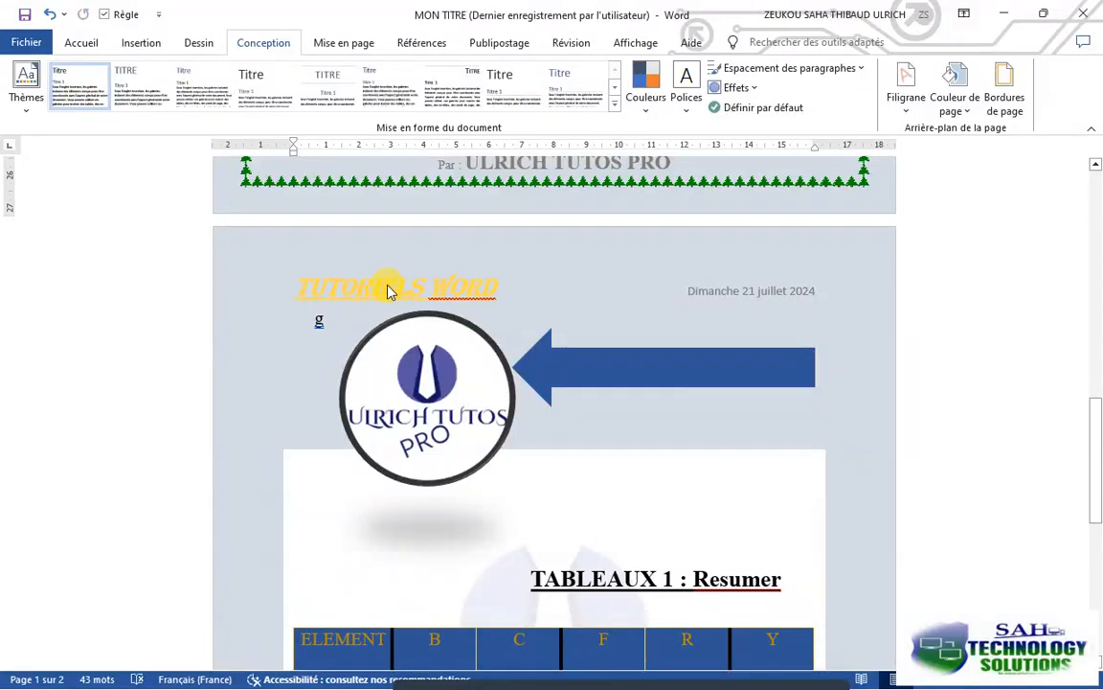